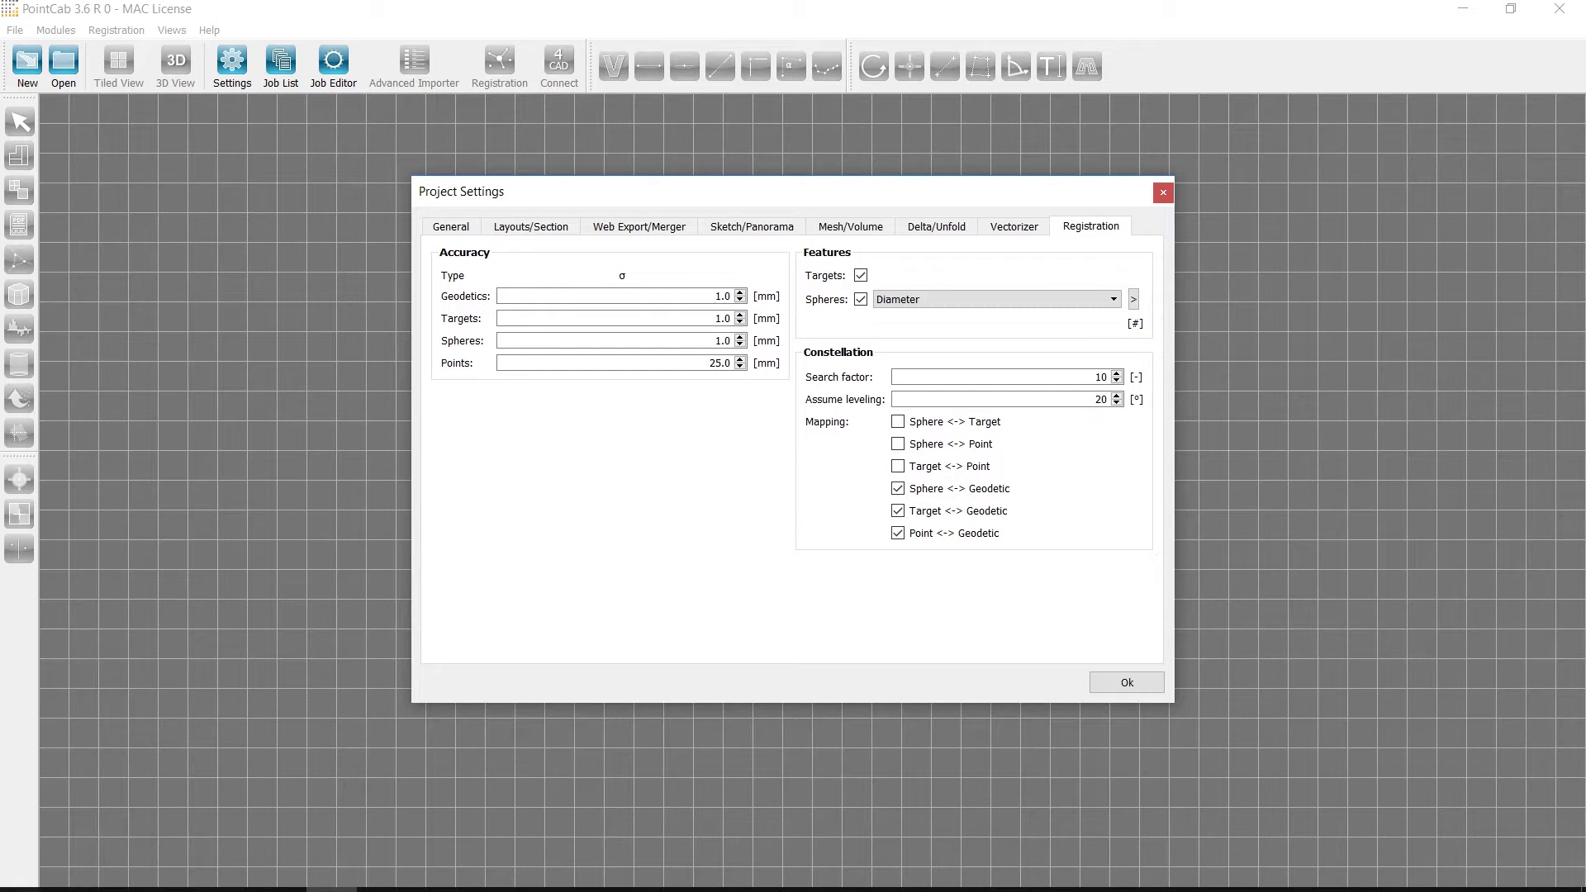
- Turn off target features in the registration settings and check the available sphere diameters
click(860, 275)
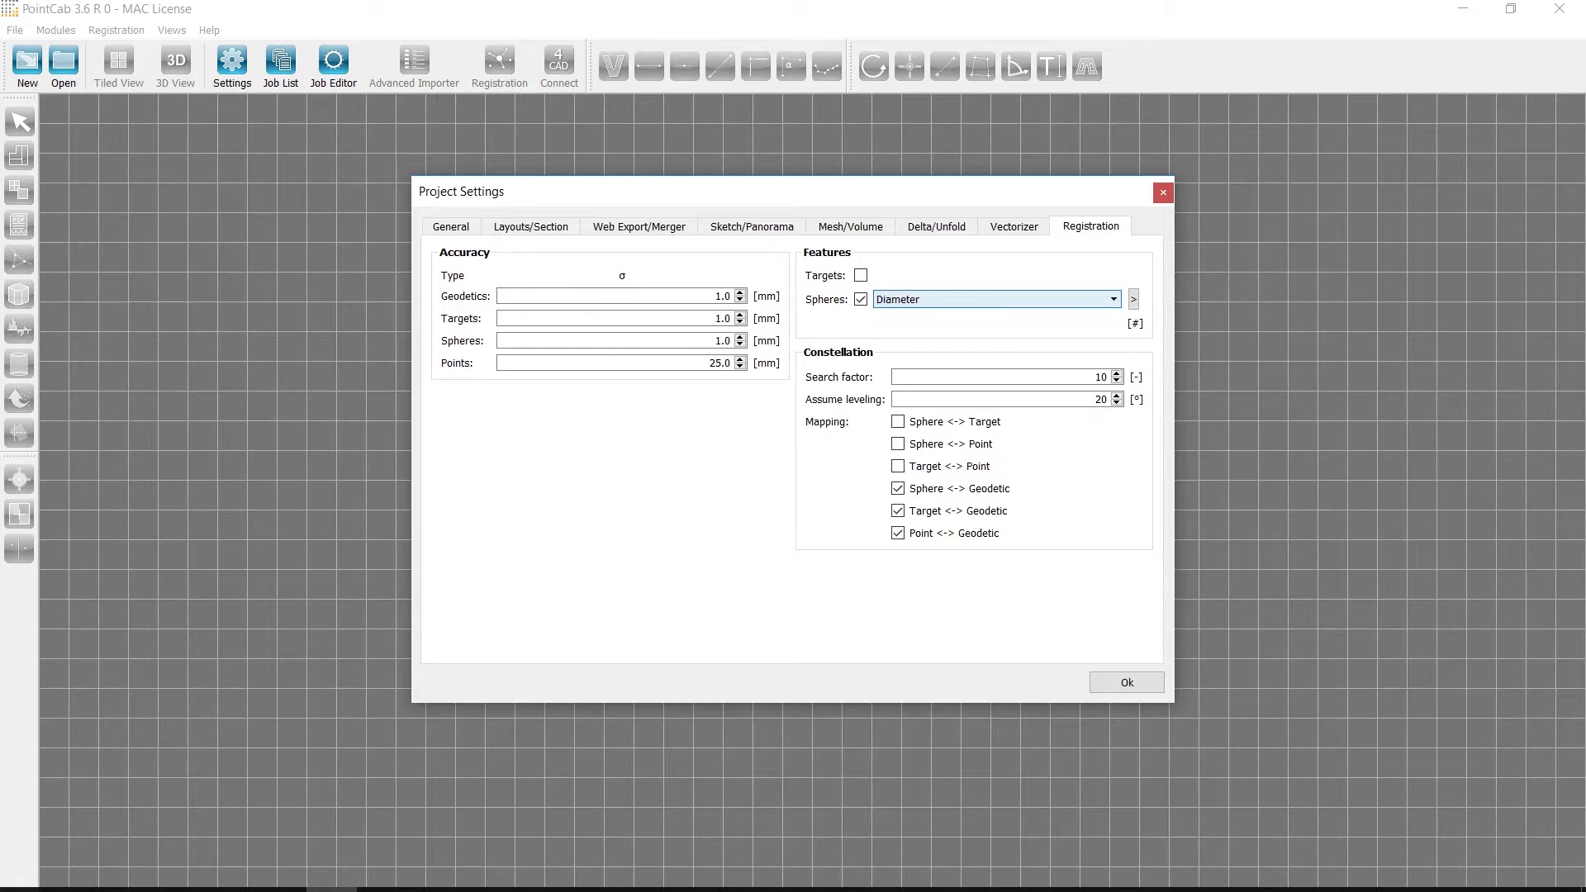
click(997, 299)
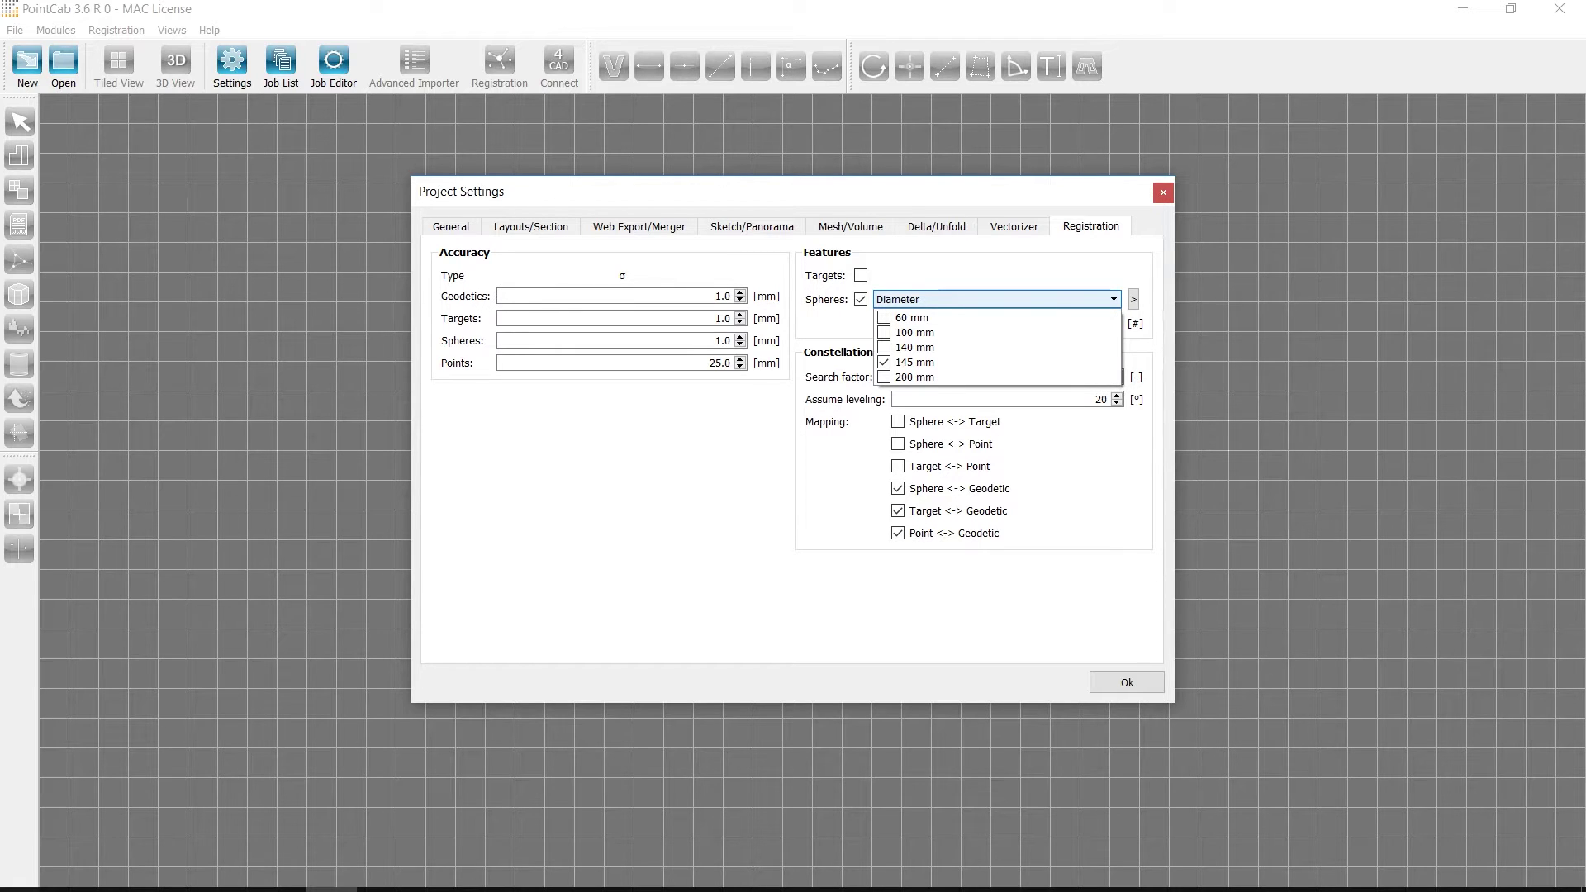
key(Escape)
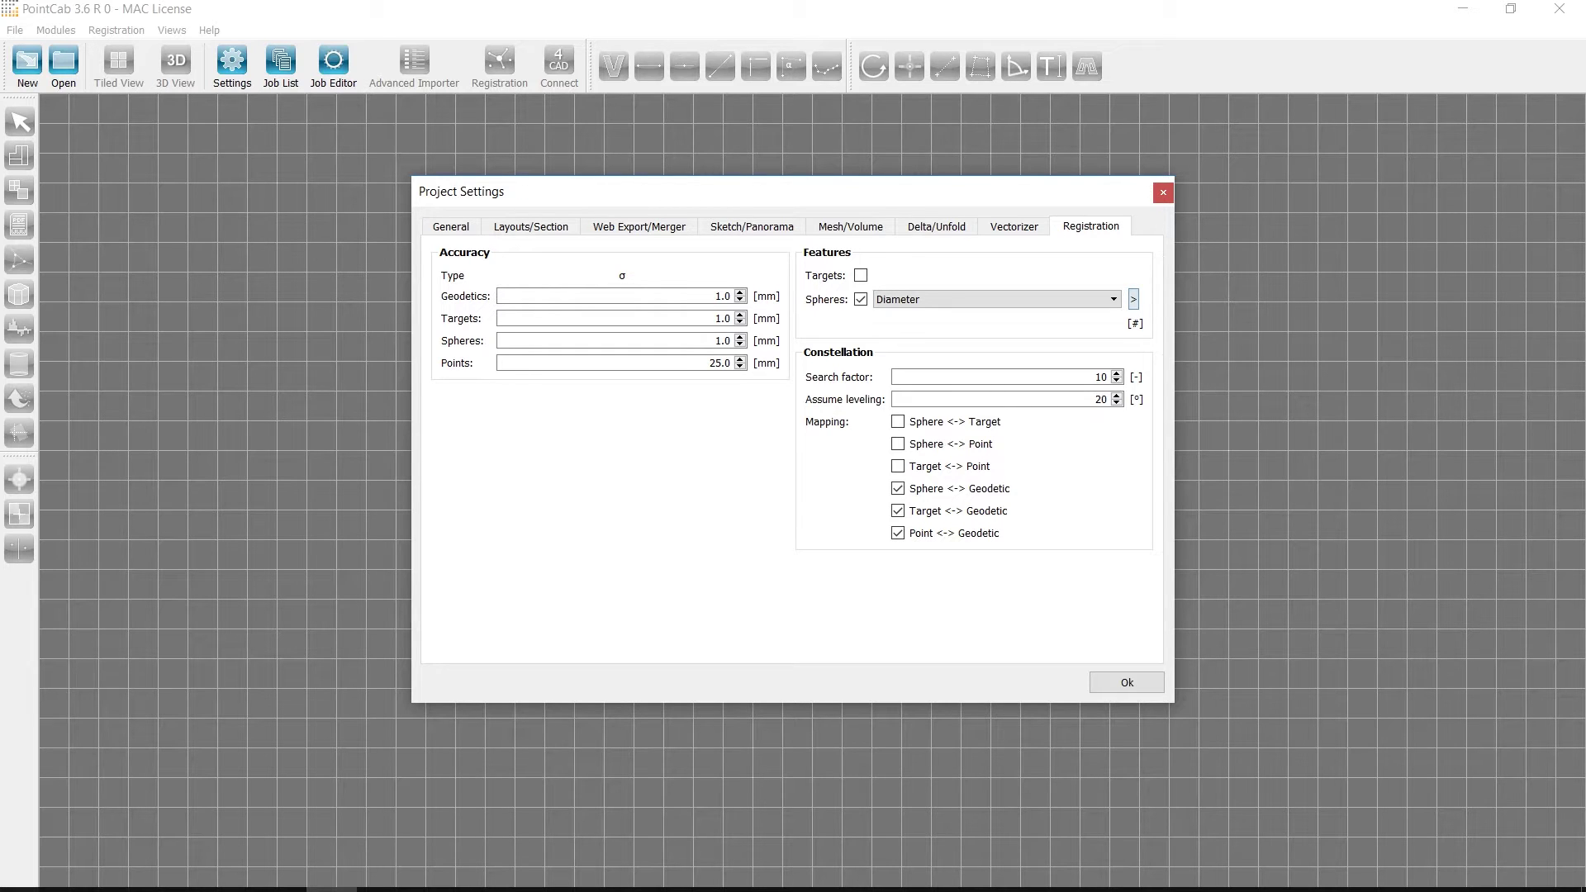
- Add 300 and 500 mm to the list of selectable sphere diameters in the registration settings
click(1132, 299)
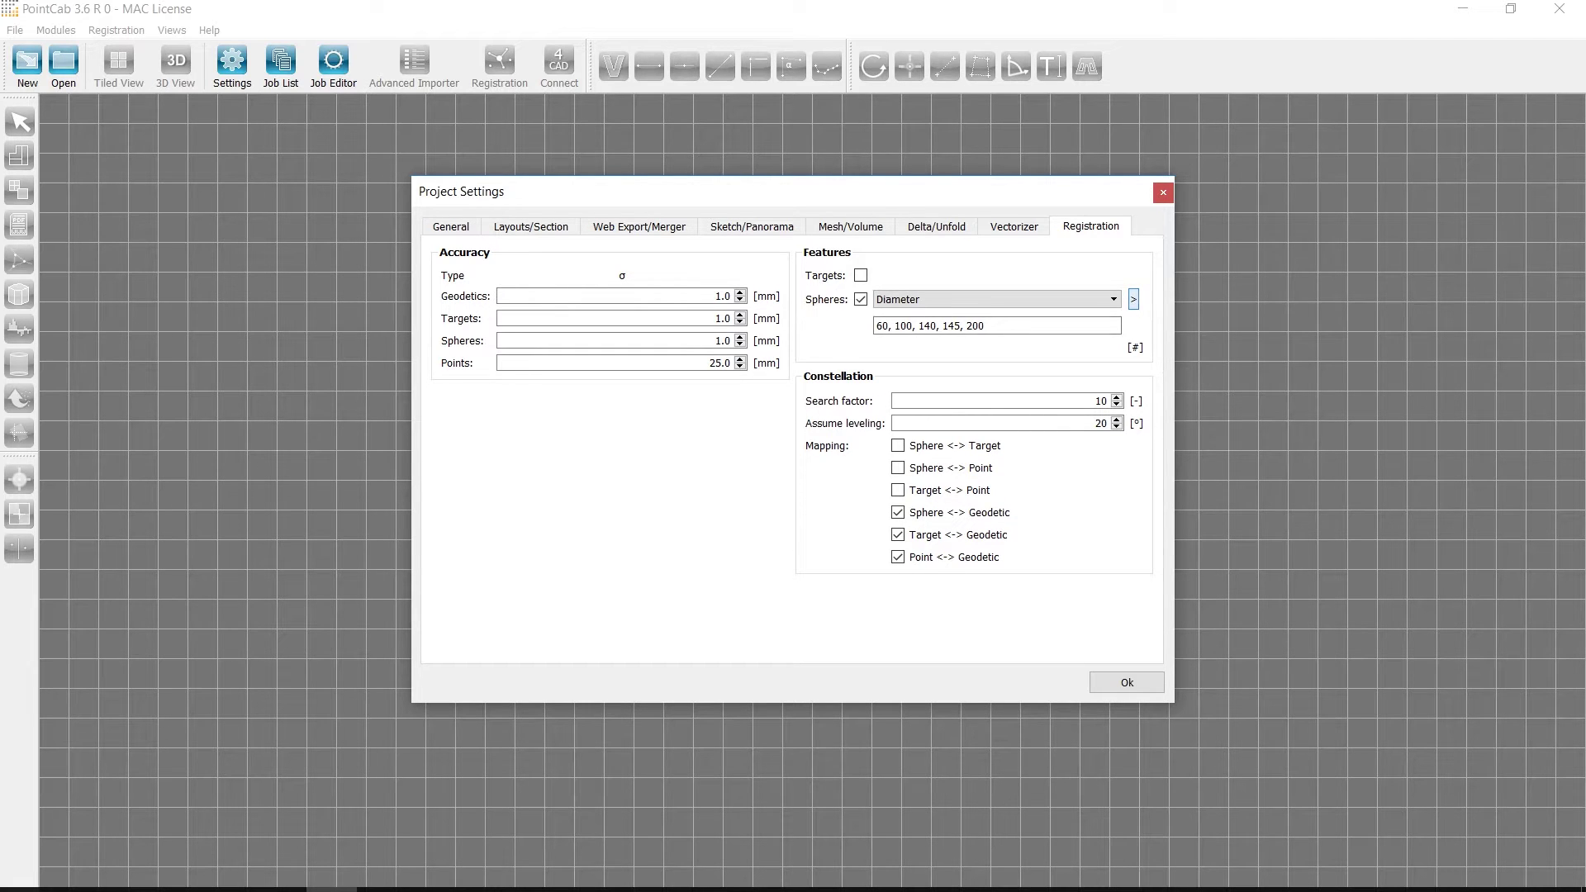
click(984, 325)
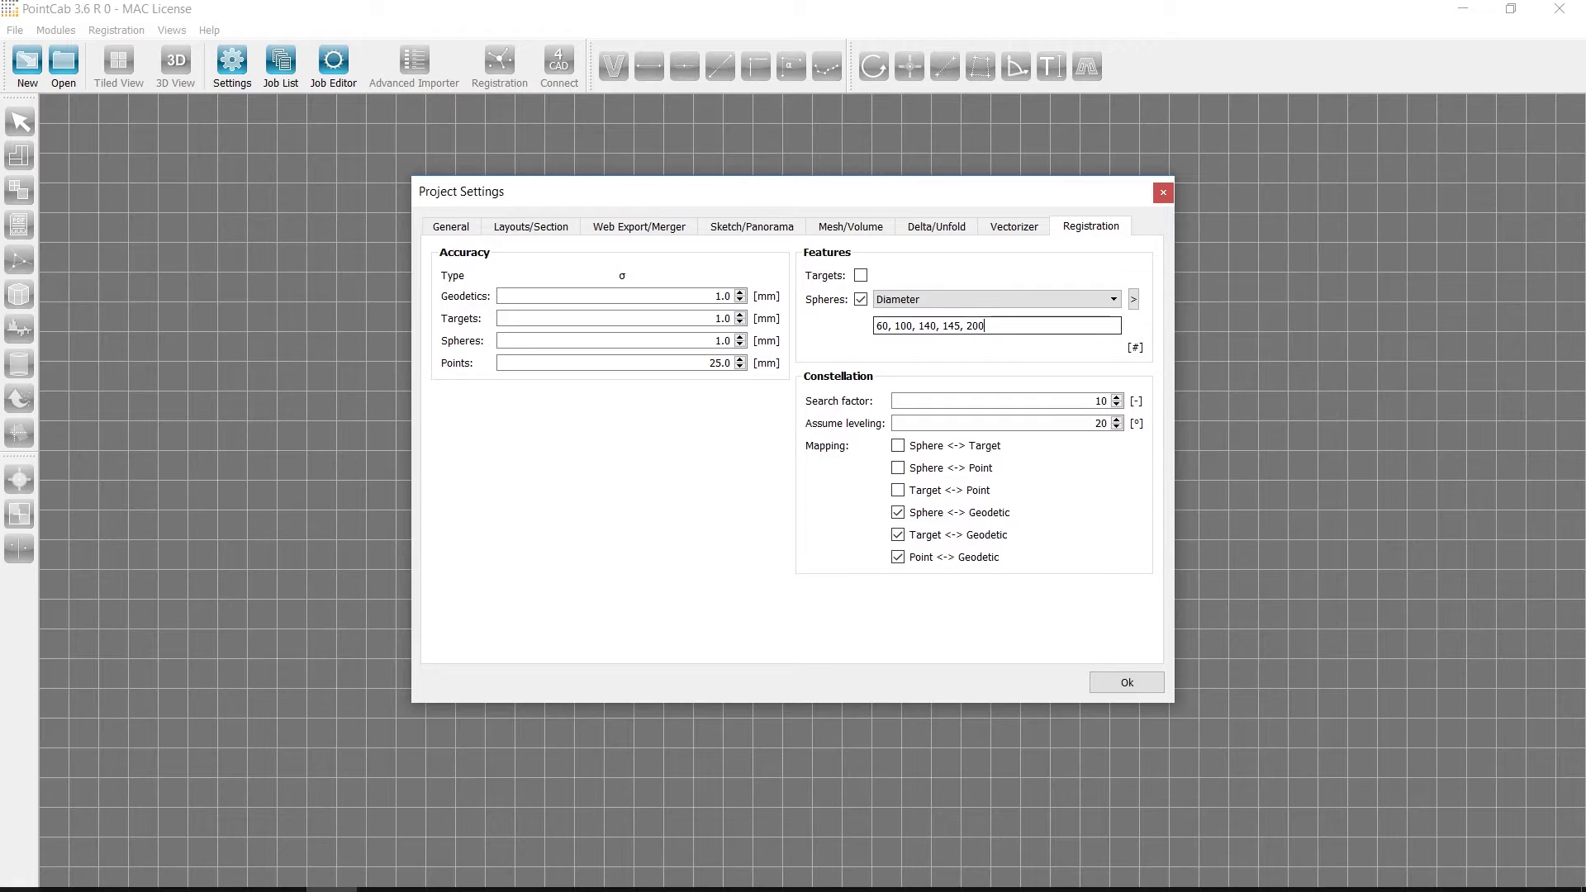
text(, 300, )
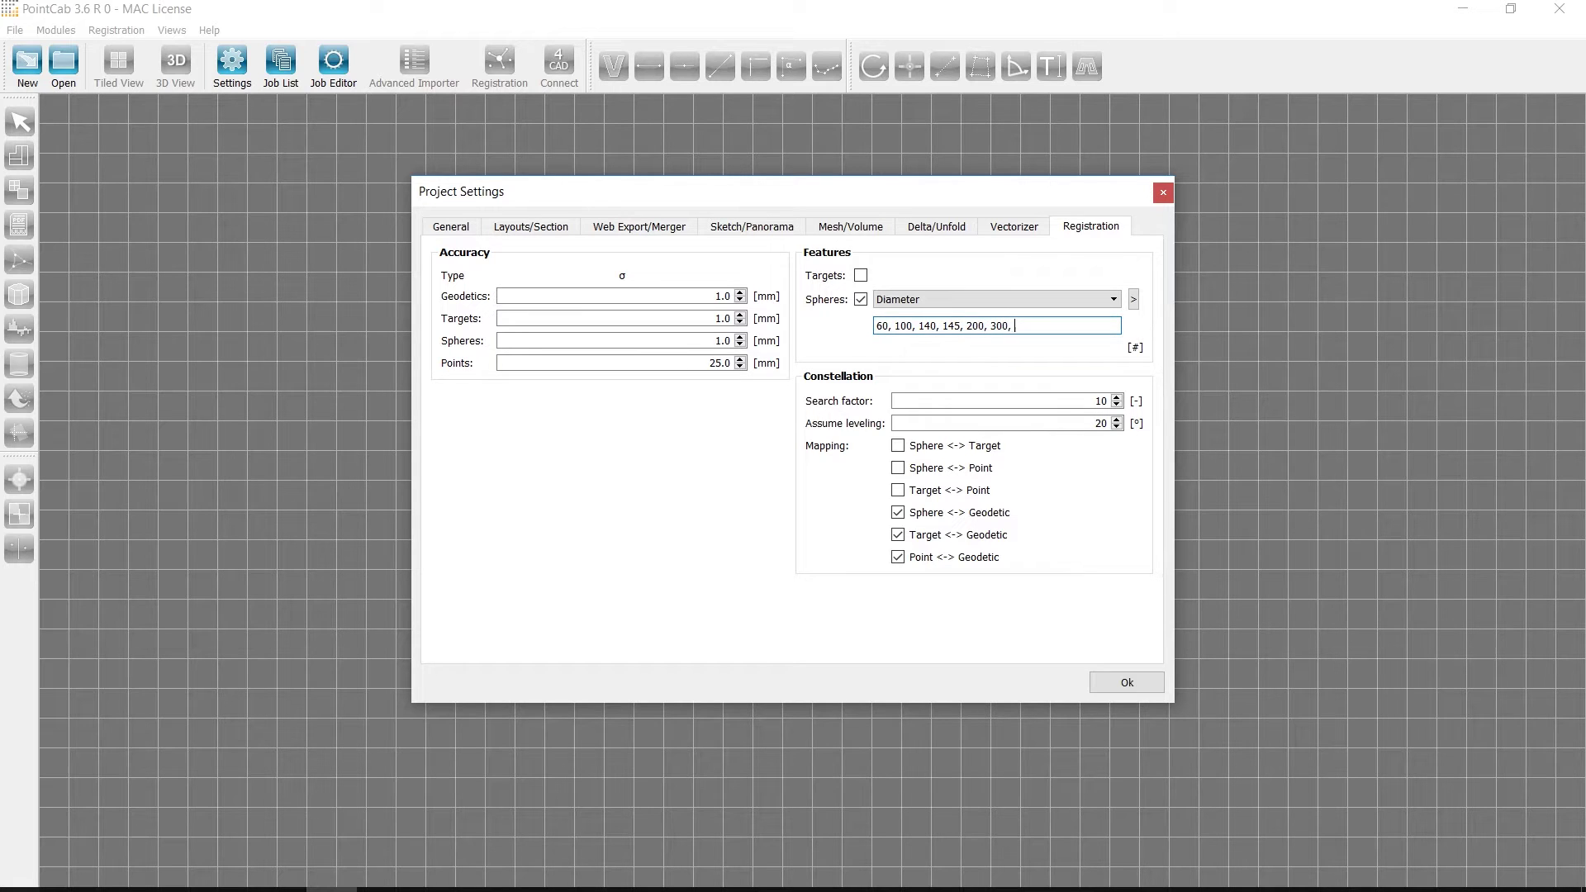
text(400)
key(Return)
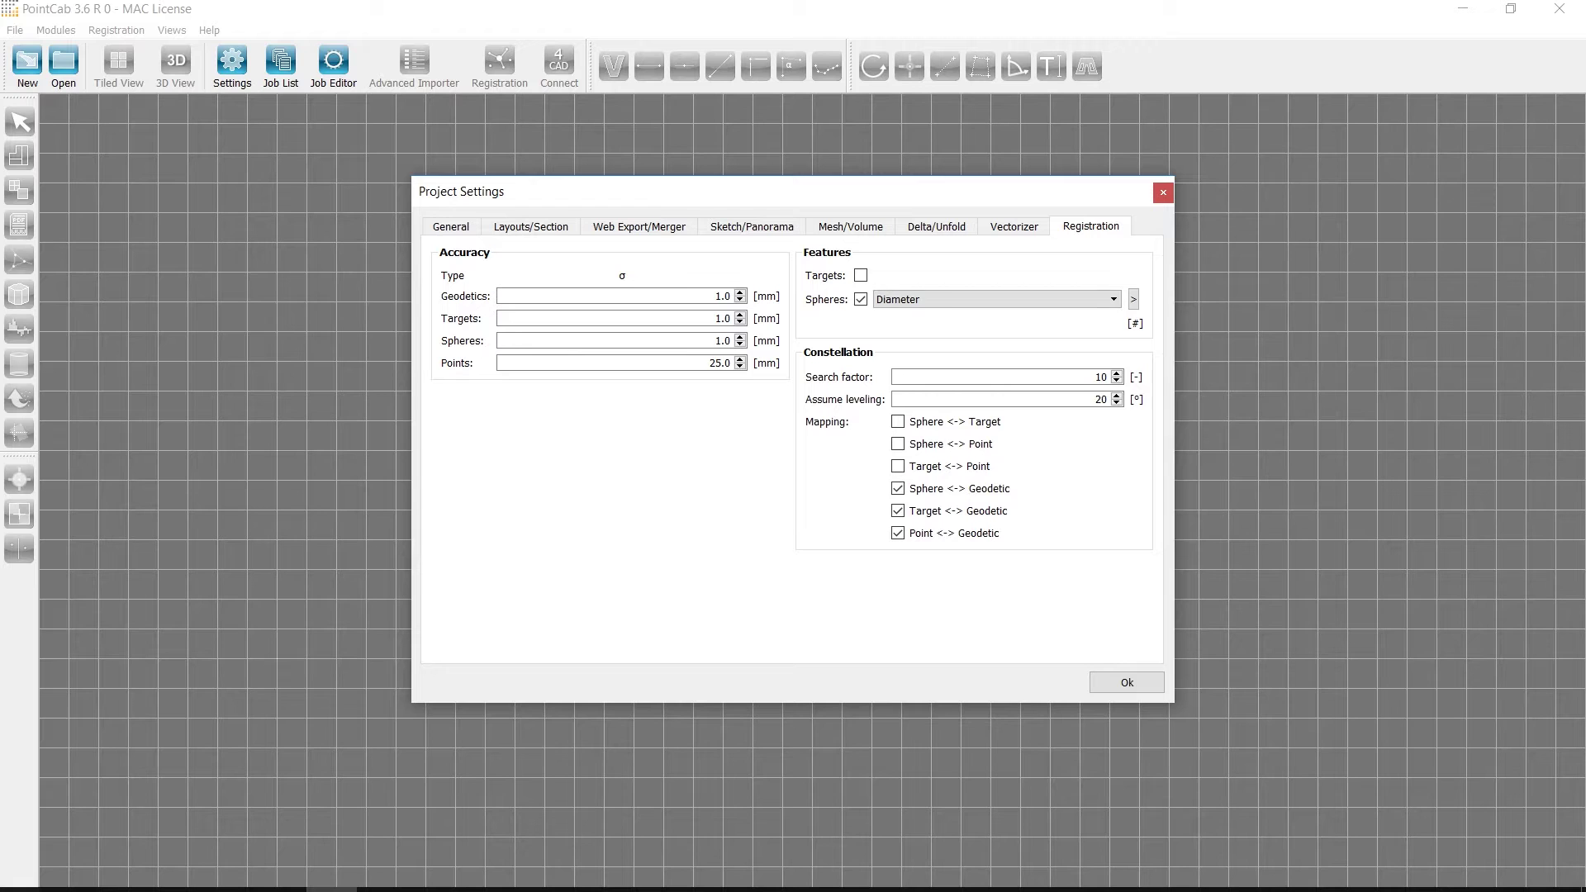
- Select the 145 mm and 200 mm sphere diameters and disable the Target-Geodetic and Point-Geodetic mappings
click(997, 299)
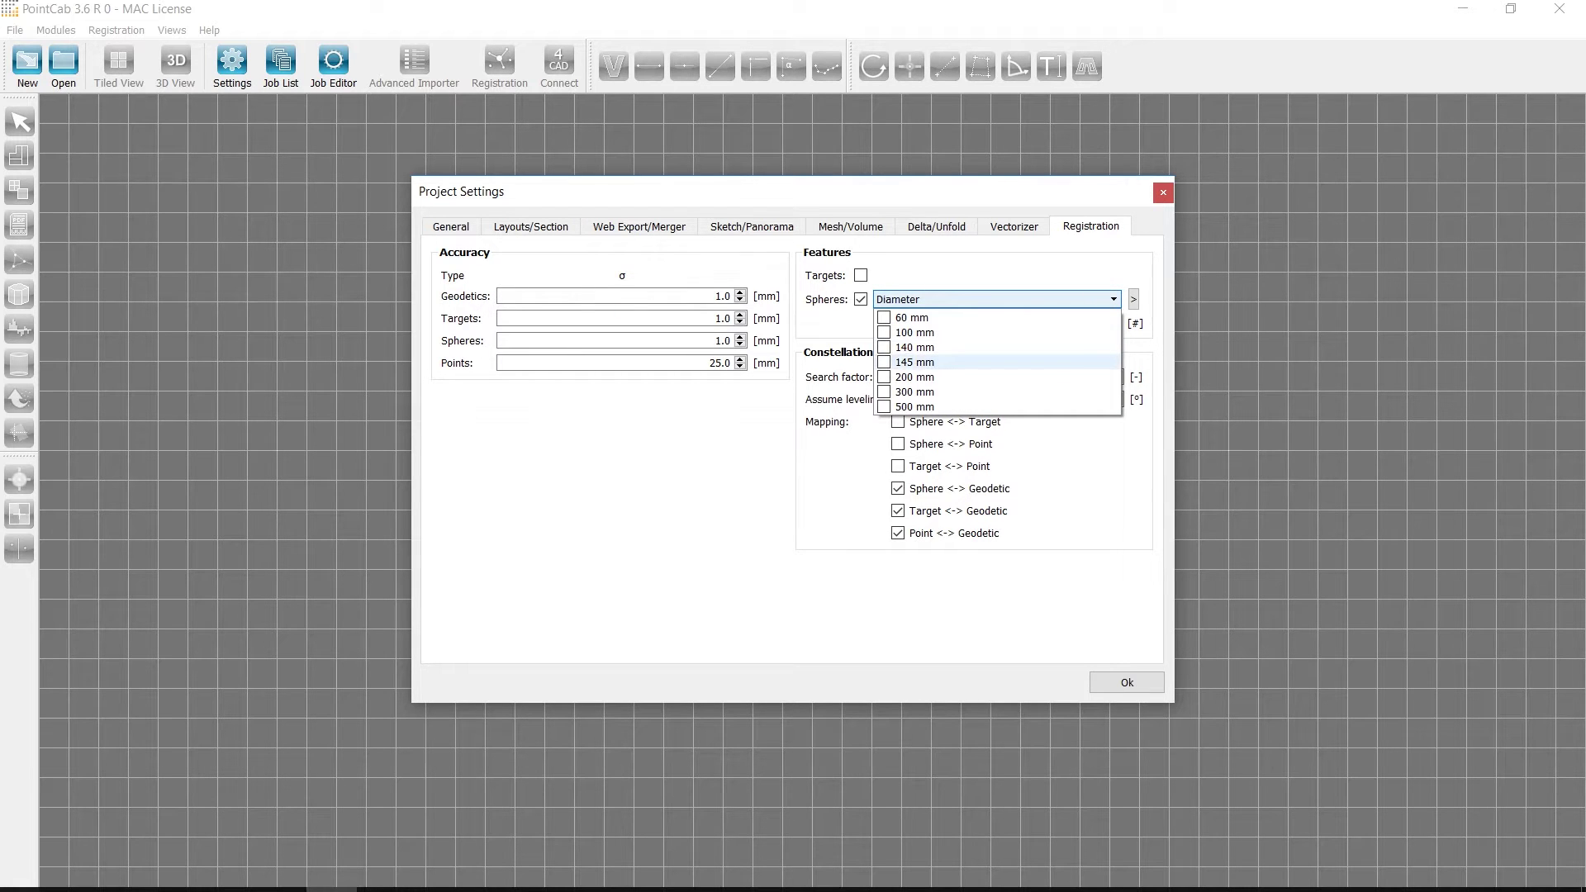
click(884, 362)
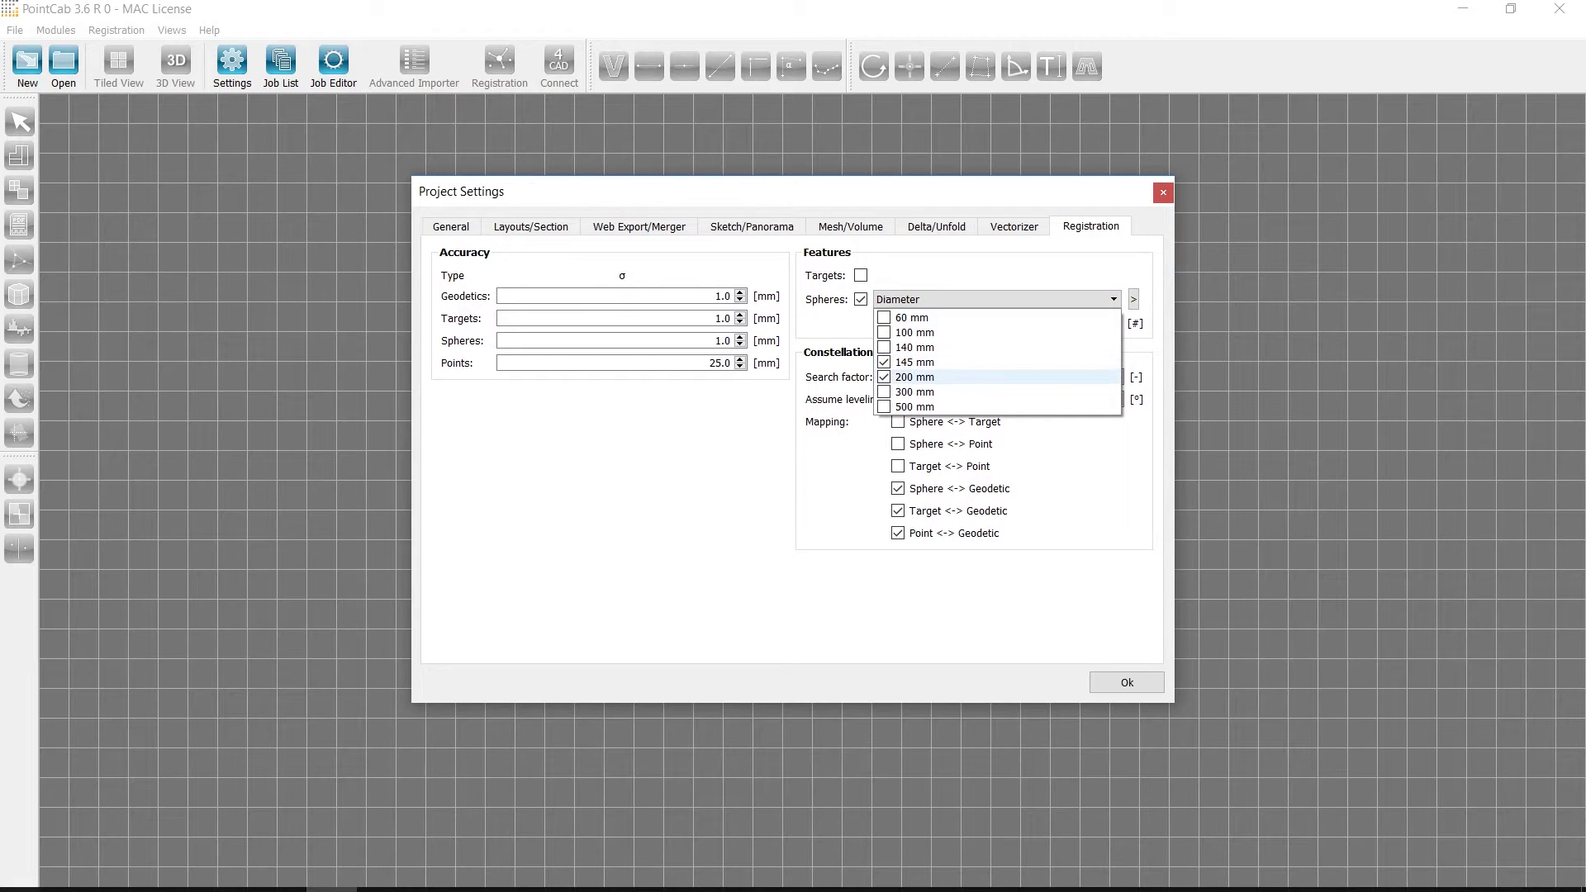
click(898, 510)
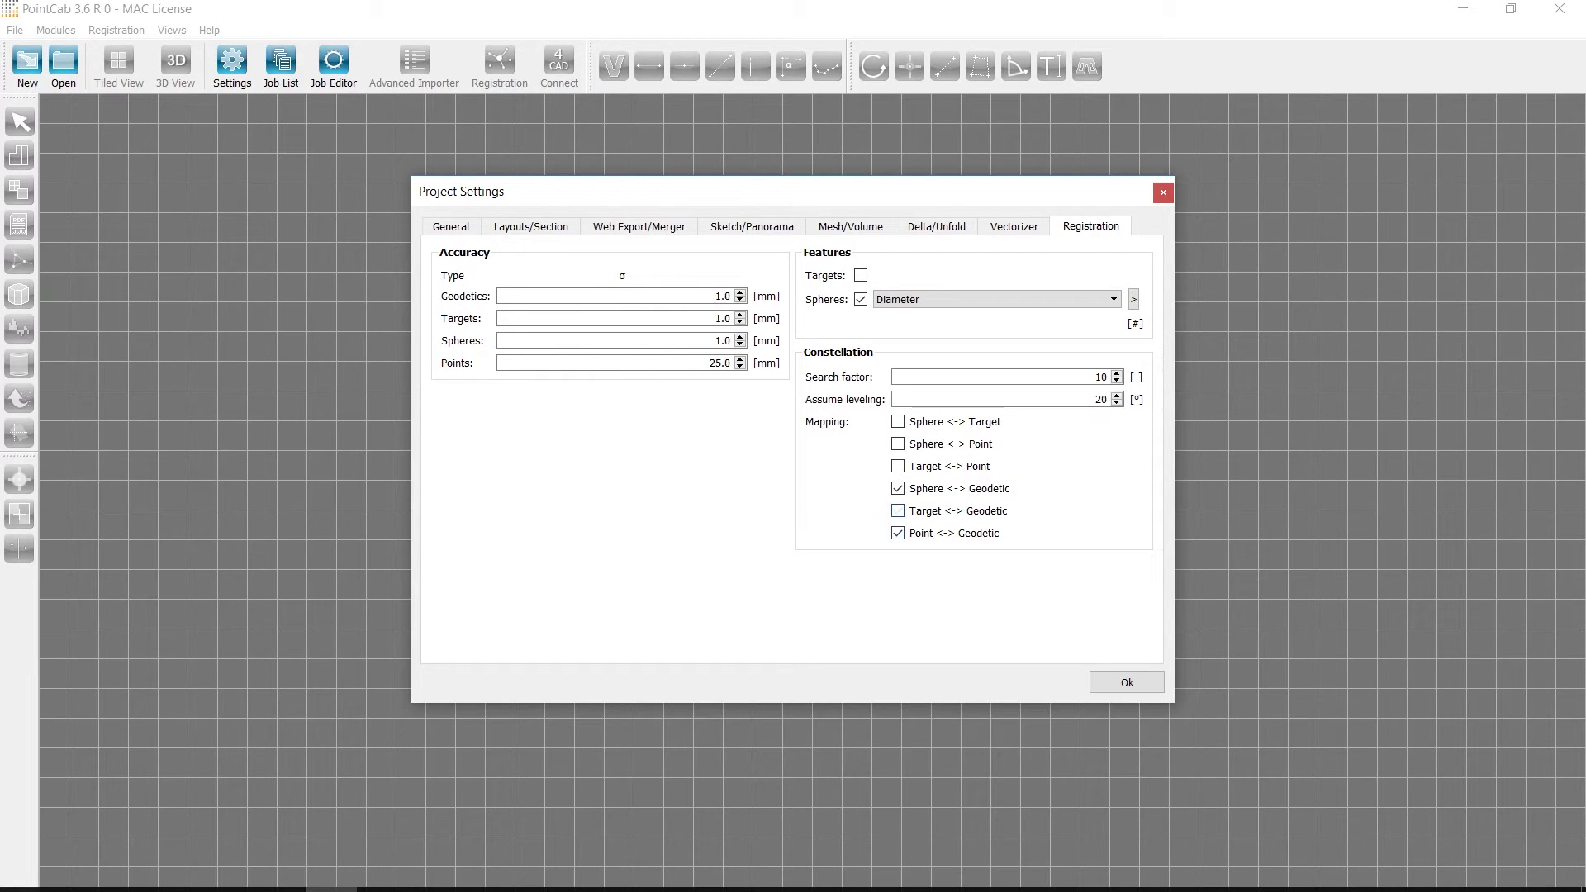
click(898, 533)
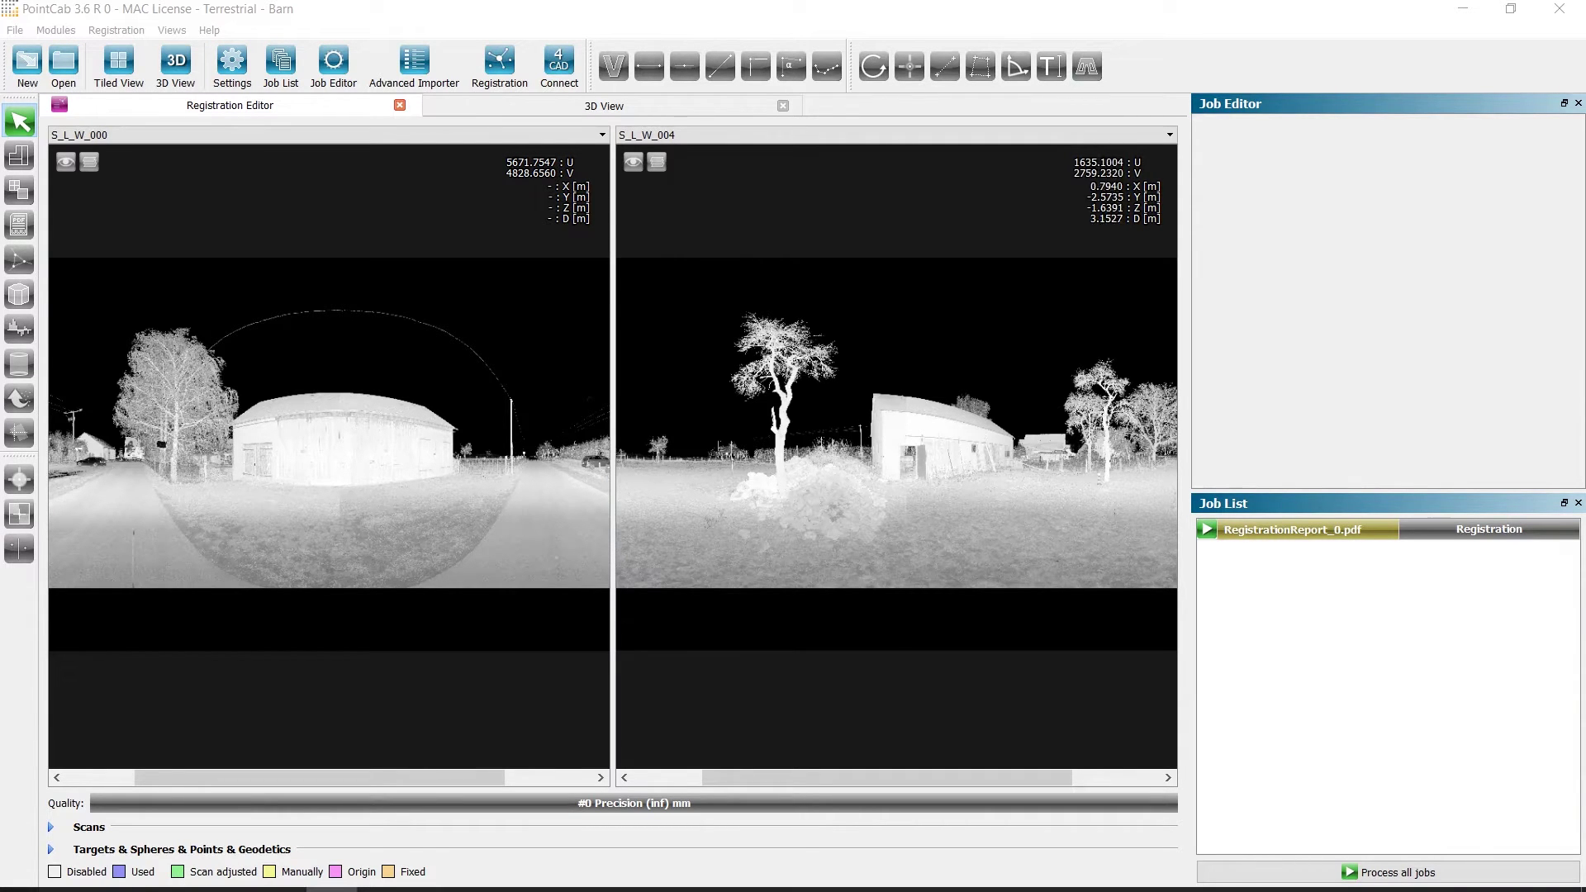
- In the Advanced Importer, assign scans S_L_W_010 and S_L_W_011 to a new cluster named inside
click(414, 66)
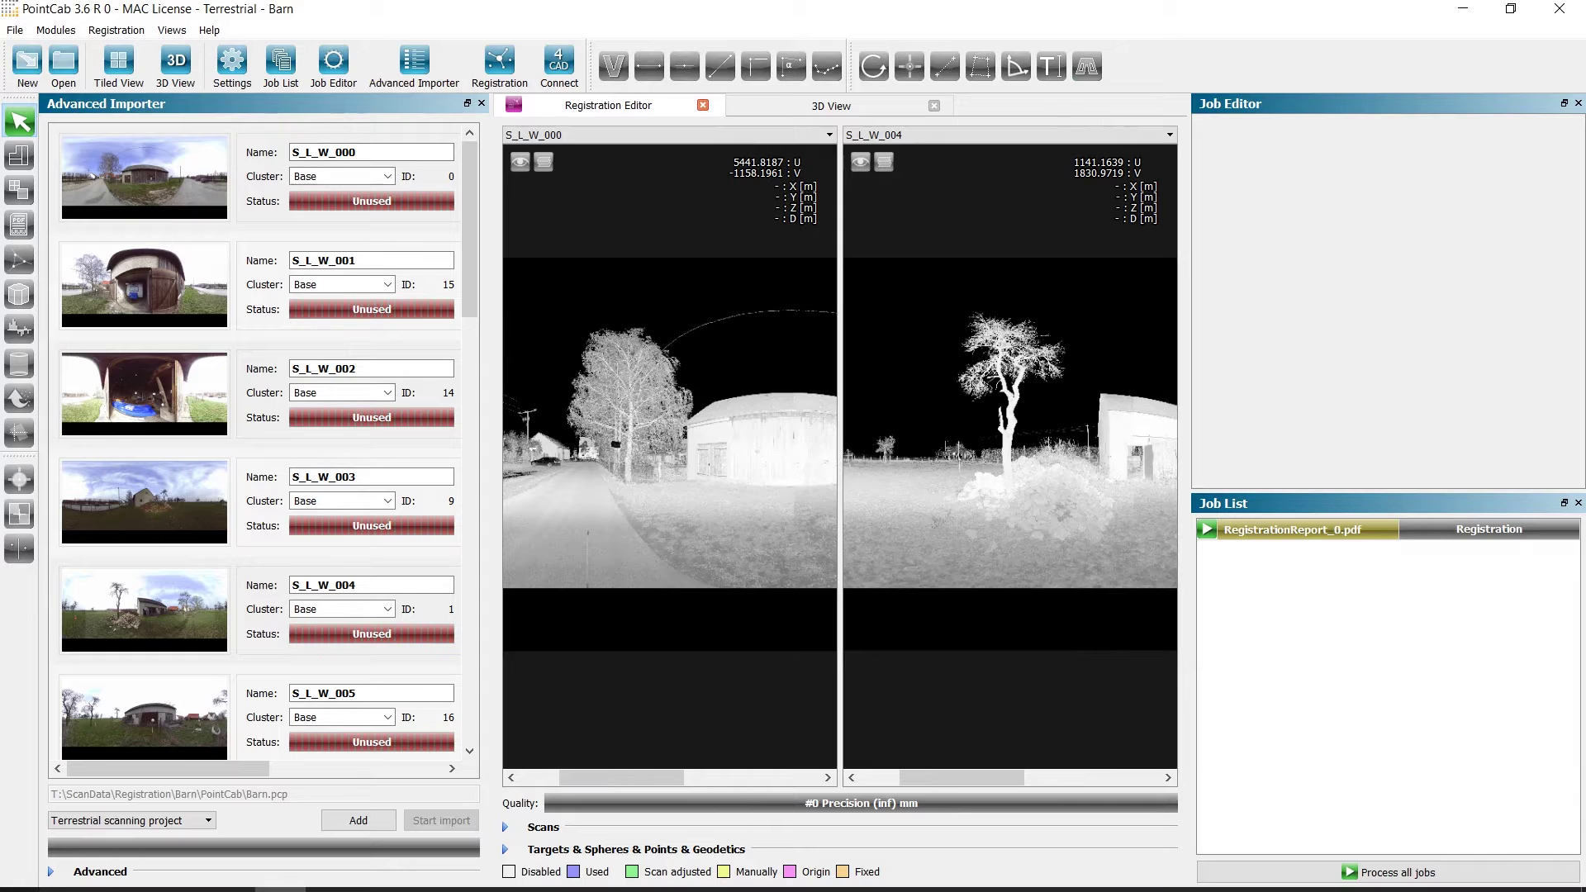
scroll(261, 446, down, 2)
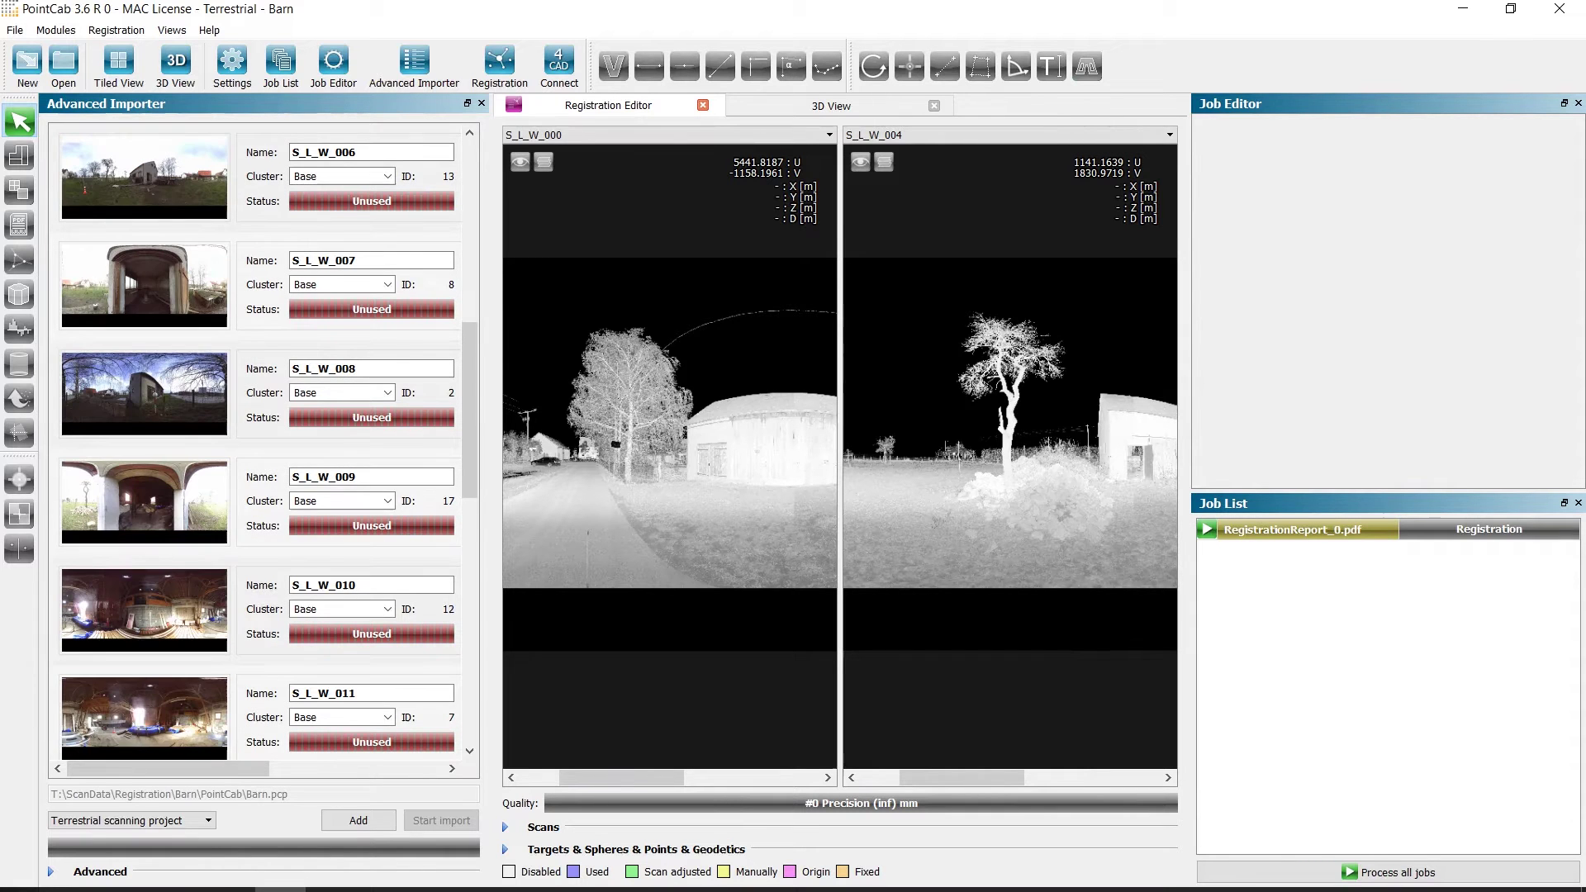
scroll(260, 447, down, 1)
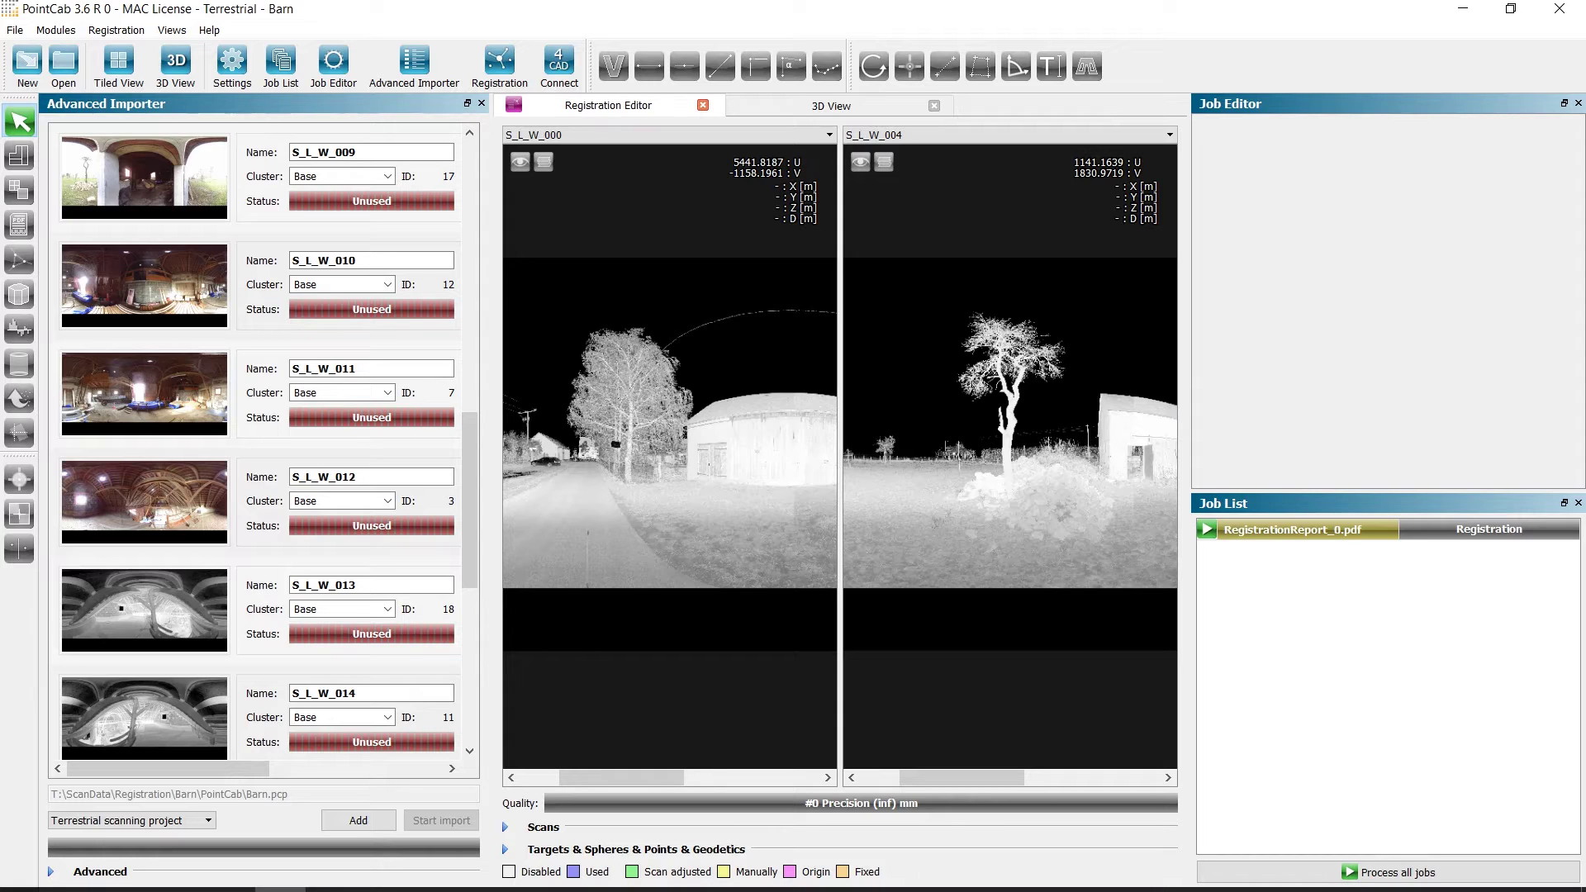
double_click(306, 284)
text(inside)
click(387, 392)
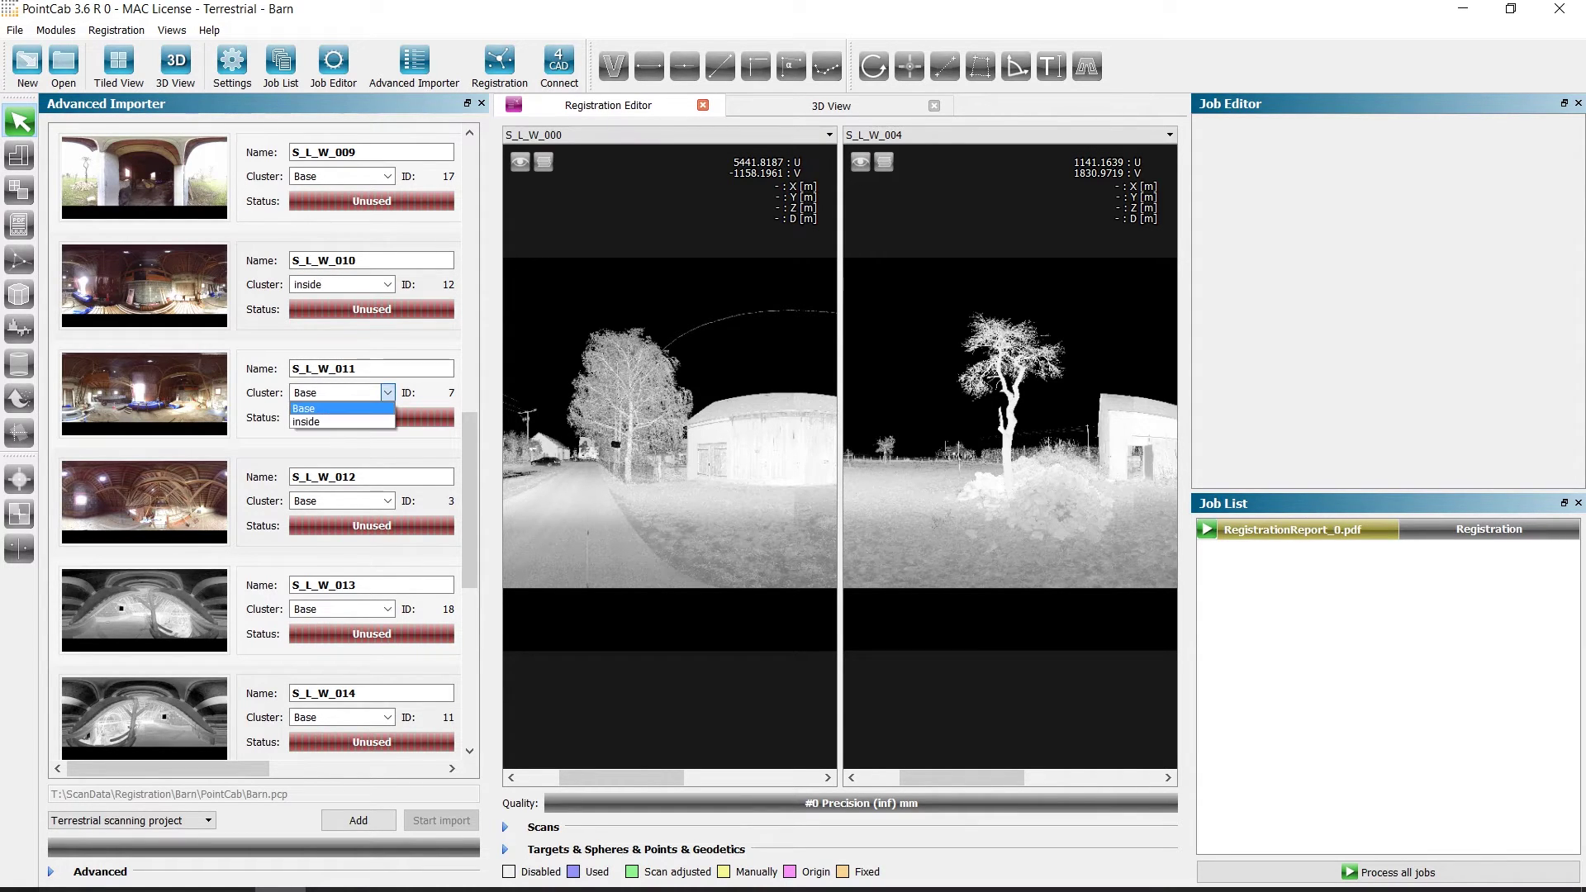
click(340, 421)
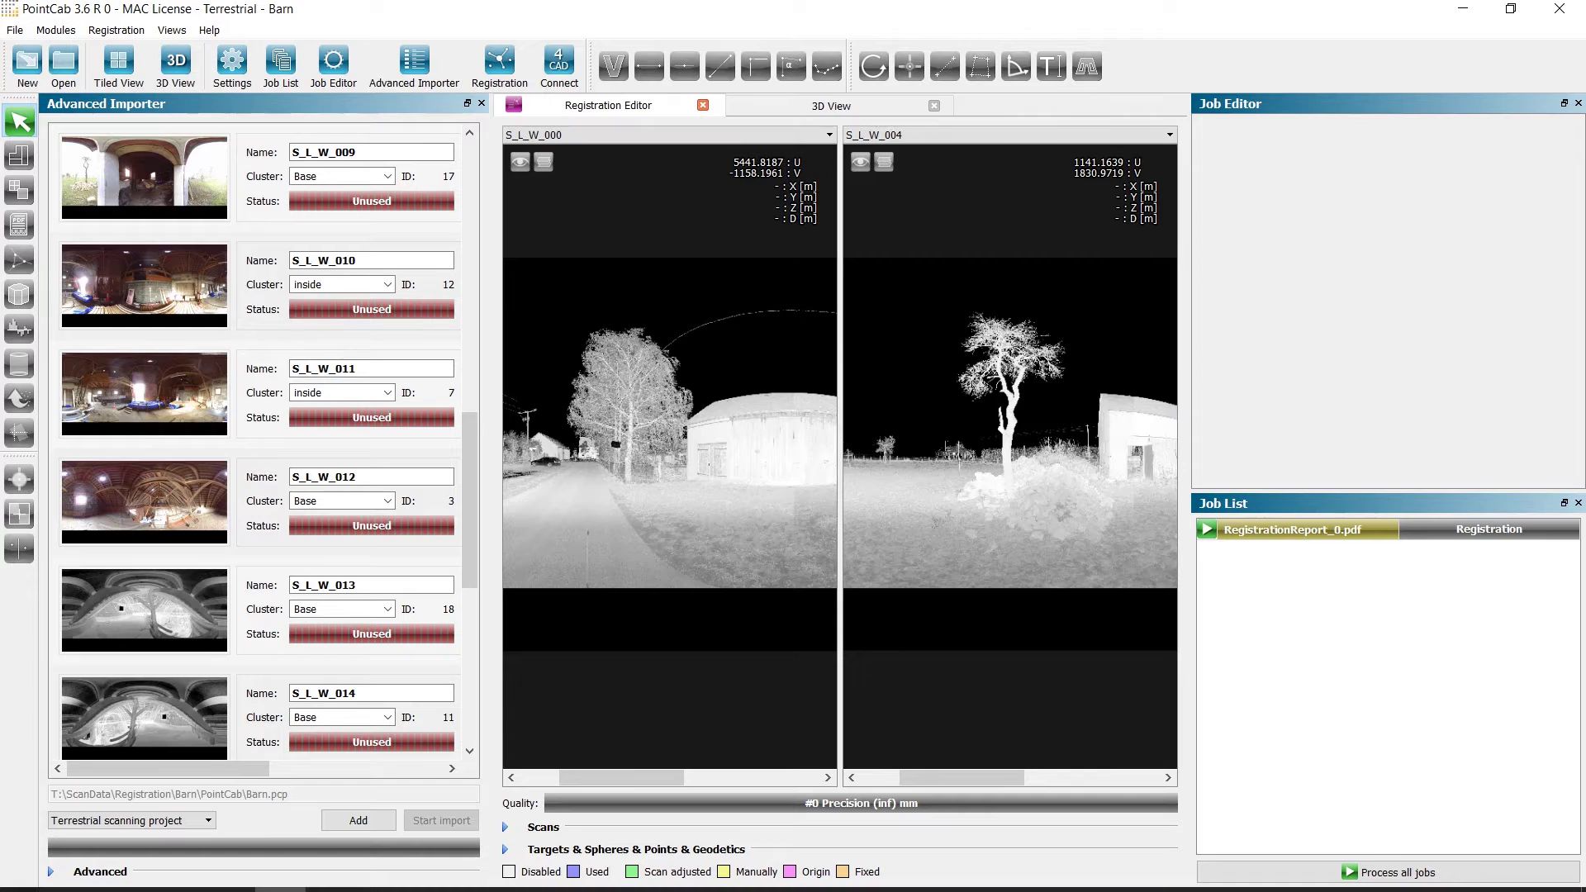
- Show the scans in cluster view and move S_L_W_012 through S_L_W_019 into the inside cluster
right_click(152, 282)
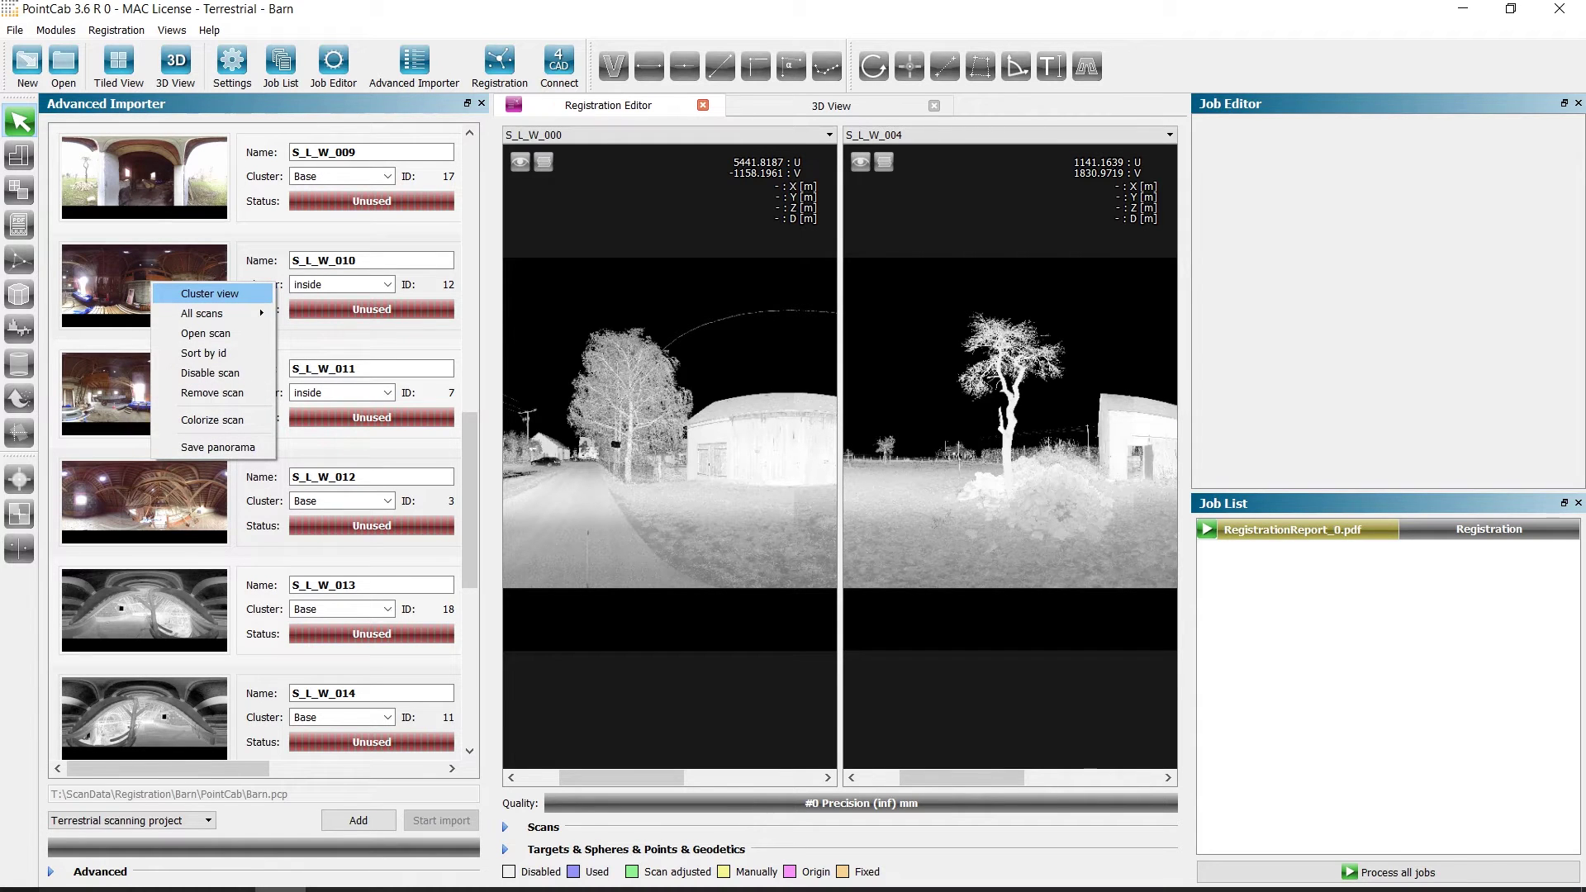
click(210, 294)
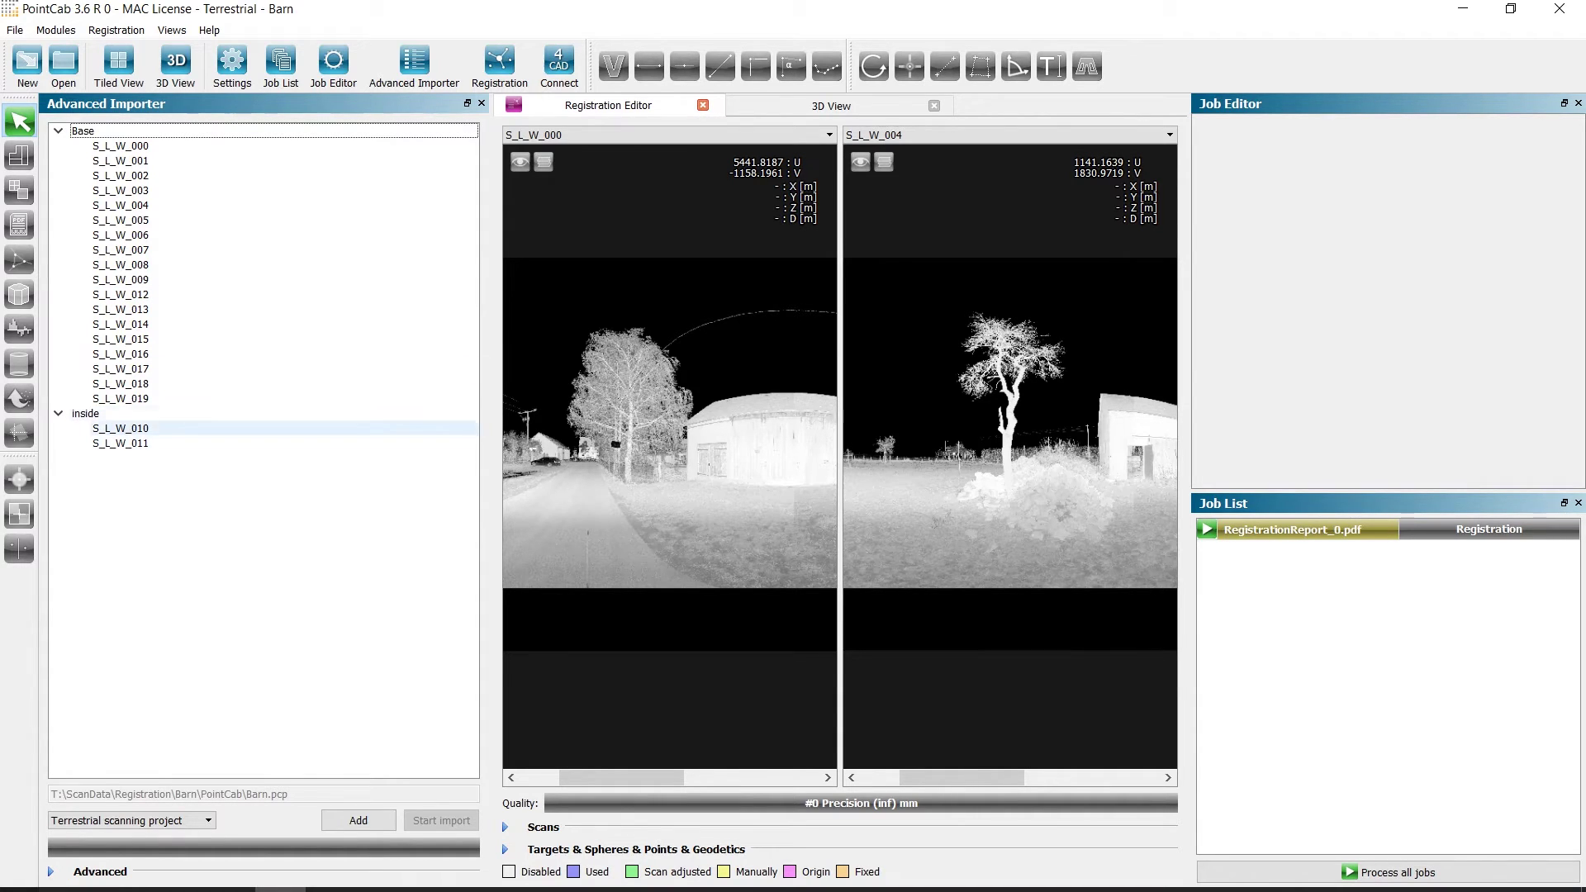
click(120, 294)
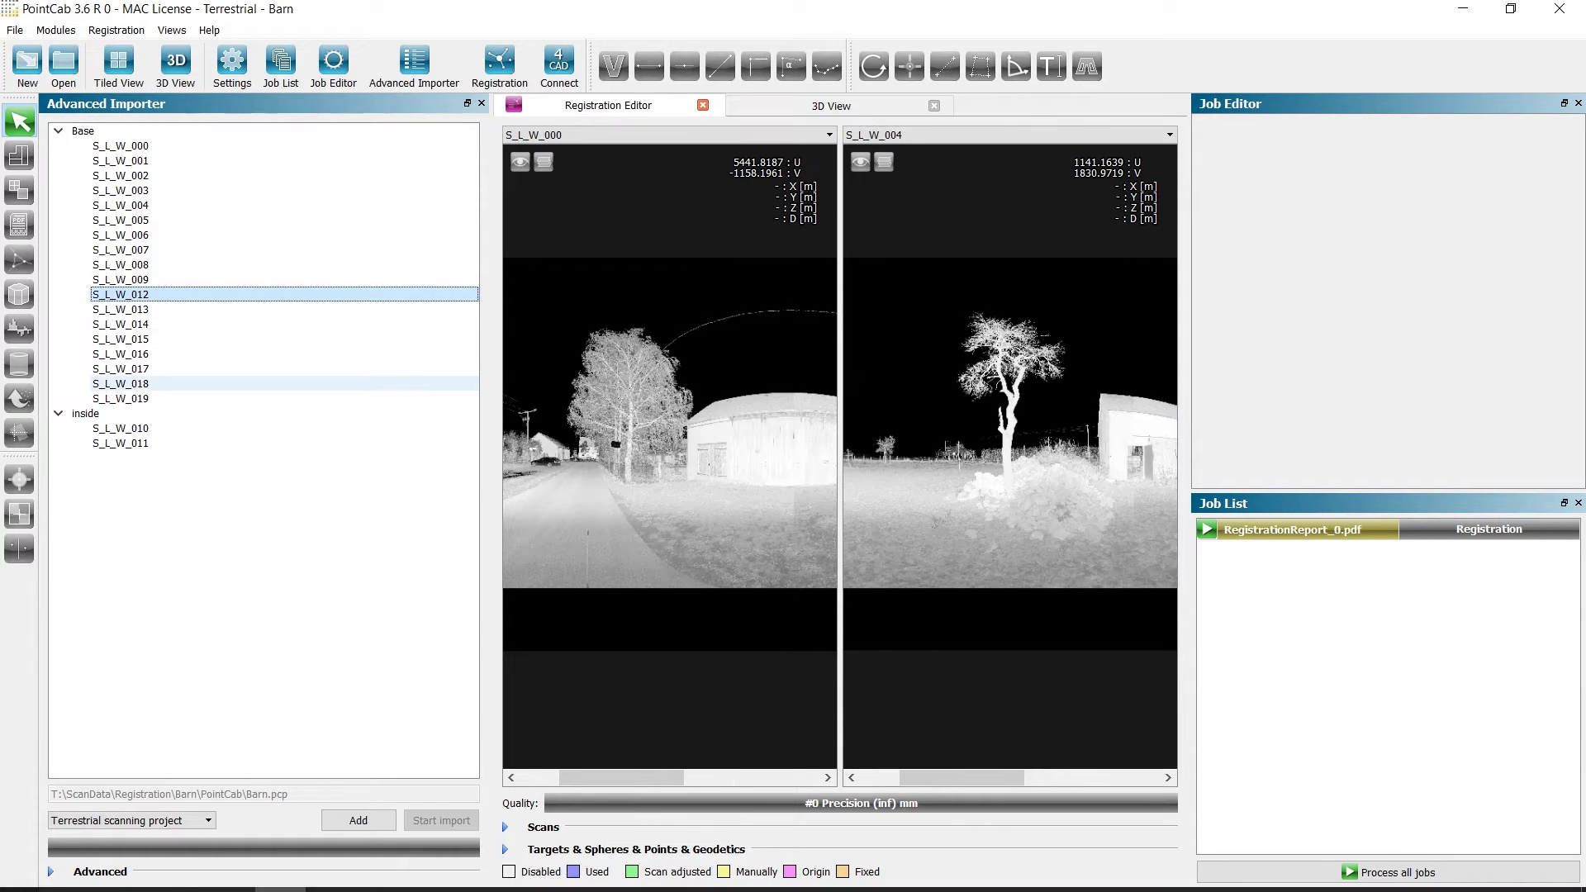
shift+click(119, 398)
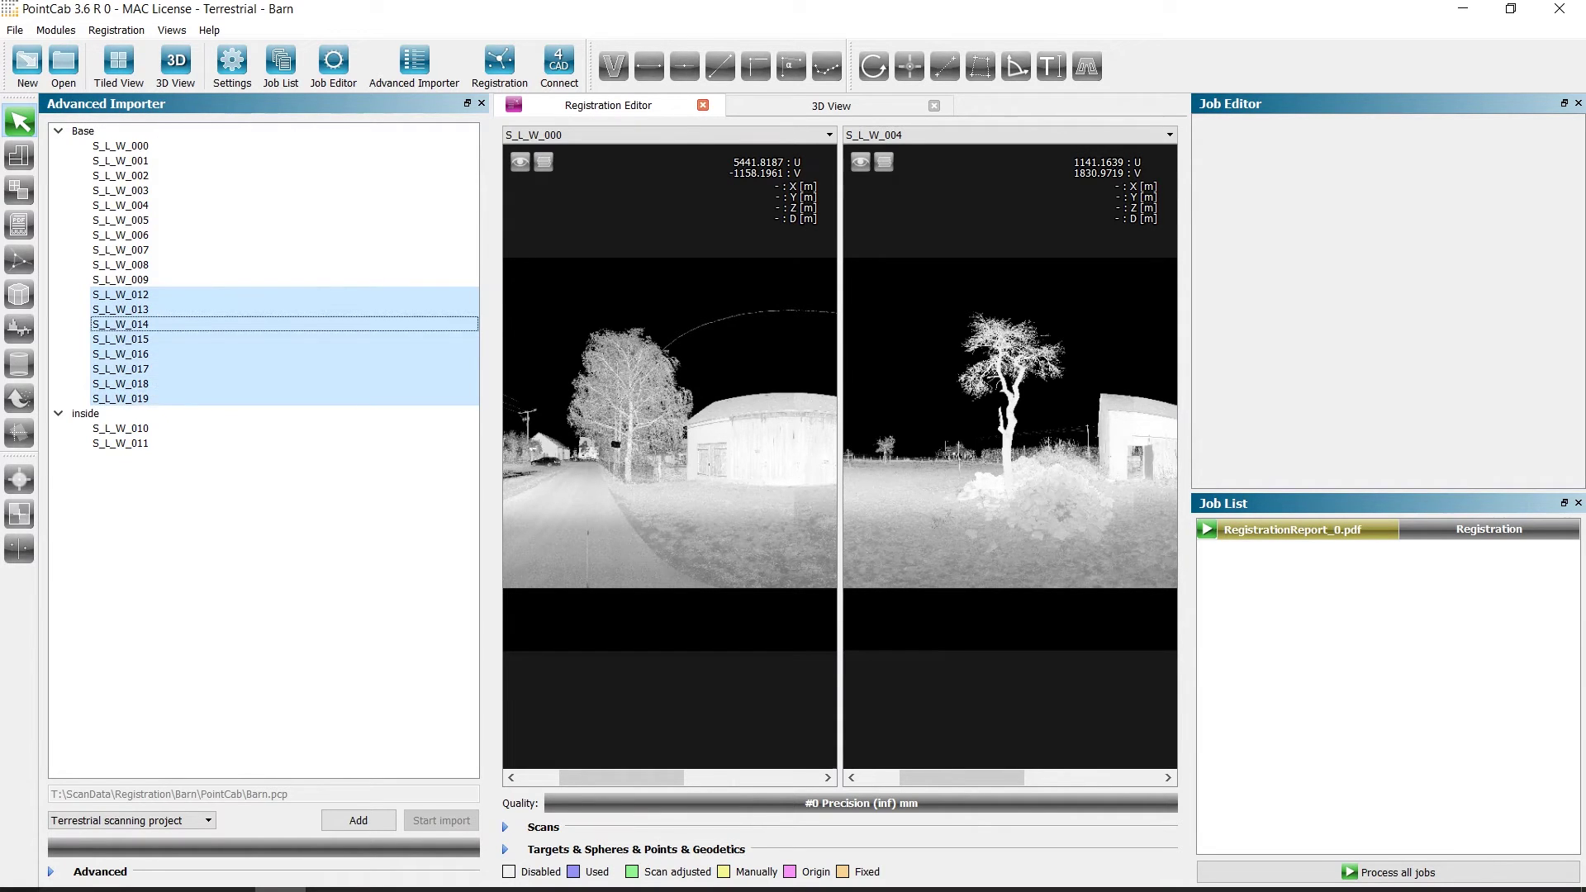
mouse_move(120, 398)
mouse_down()
mouse_move(91, 403)
mouse_move(99, 413)
mouse_up()
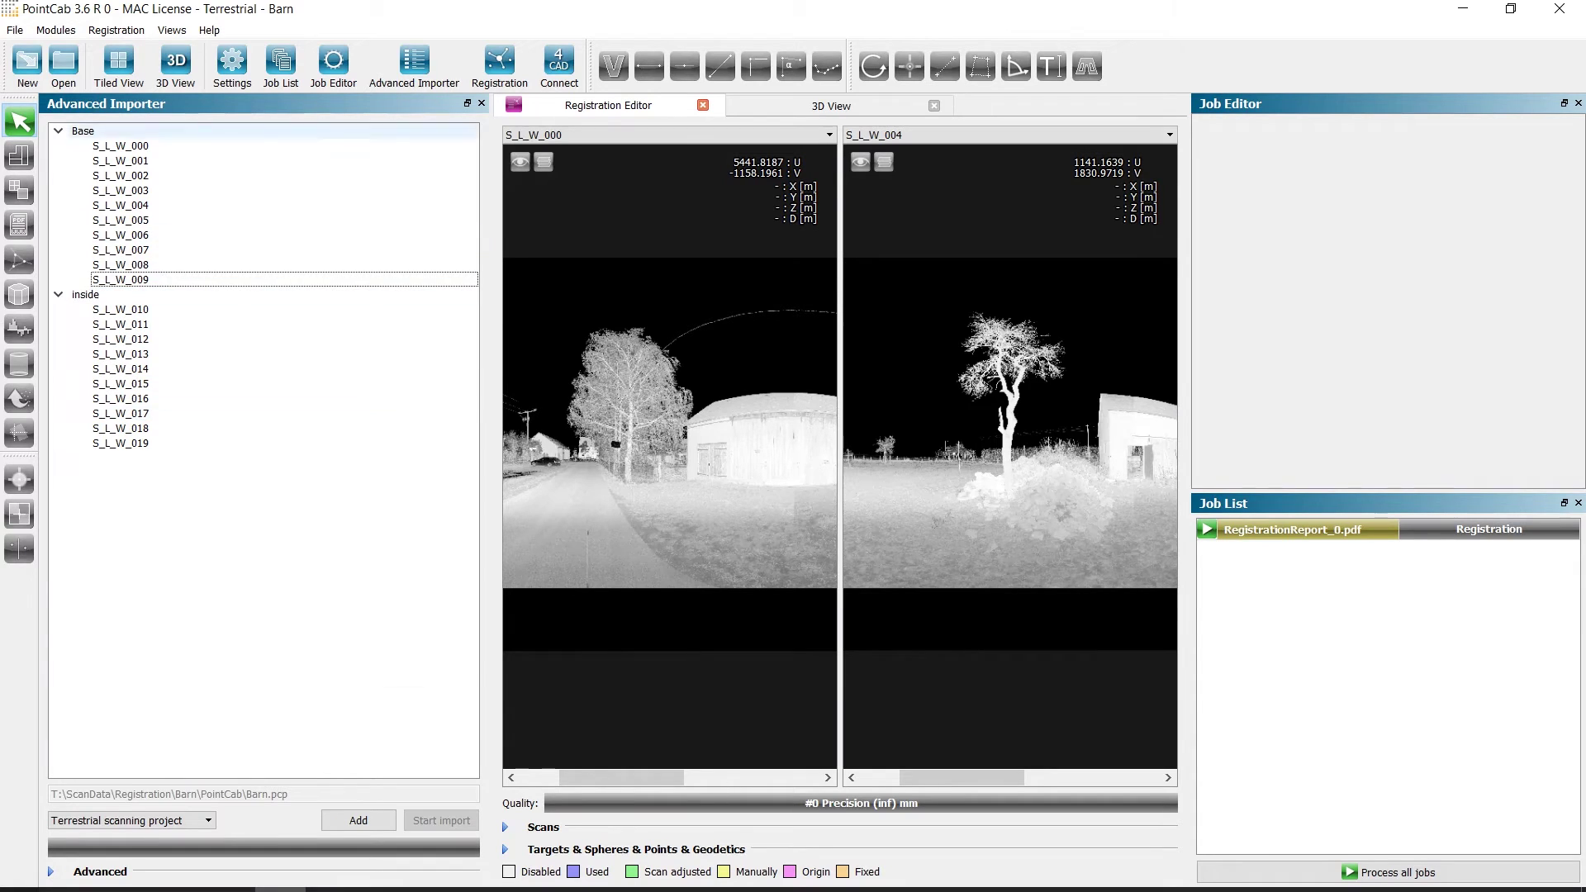
- Rename the Base cluster to outside and return from cluster view to the scan preview list
double_click(83, 131)
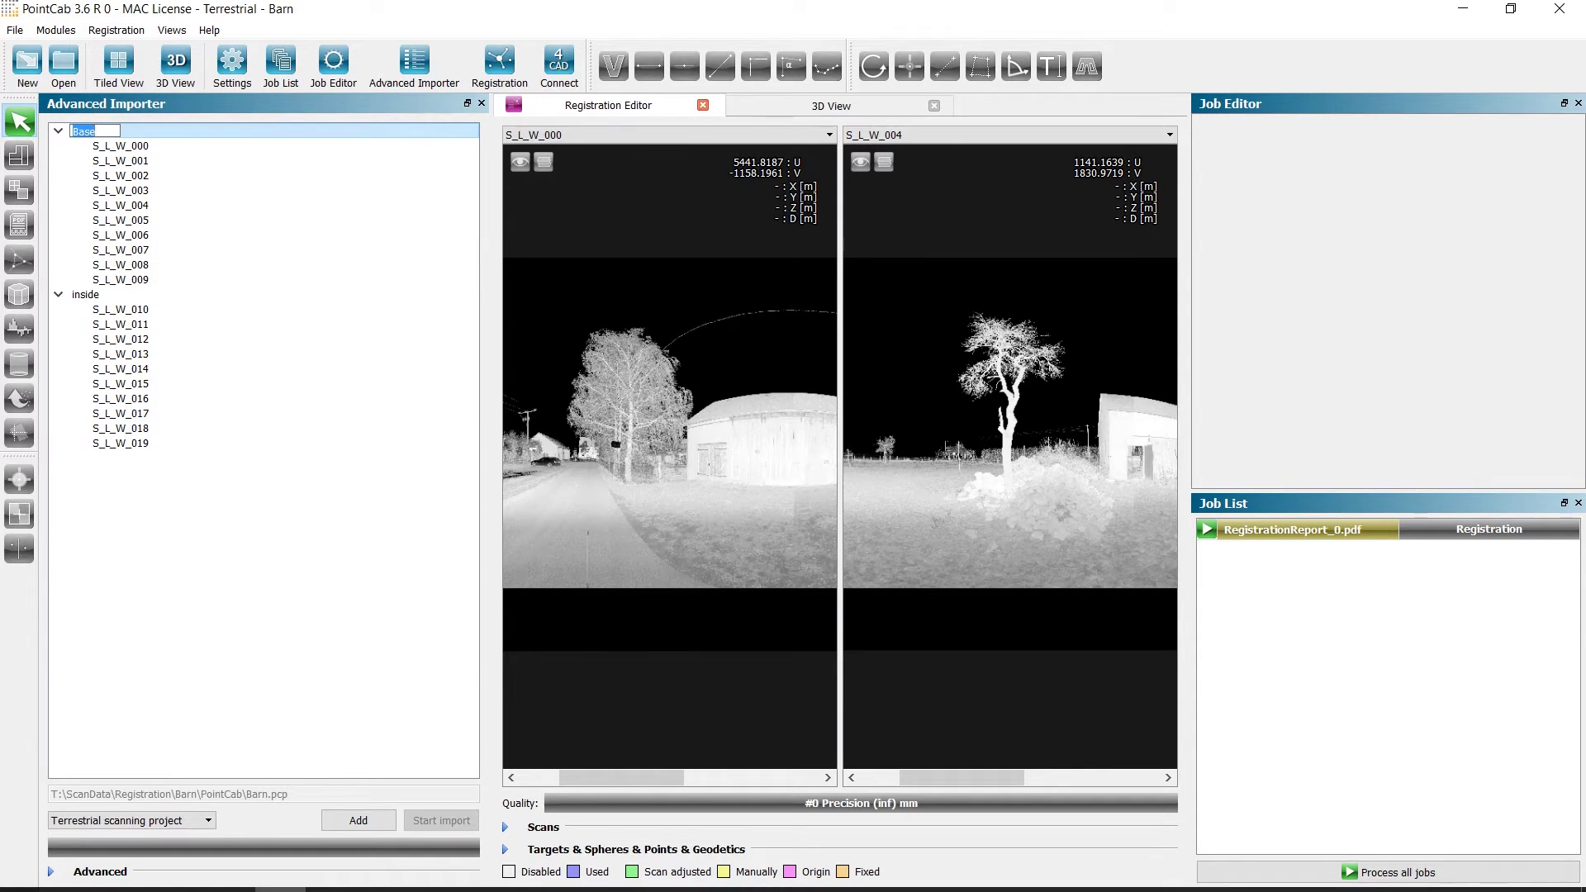
text(outside)
key(Return)
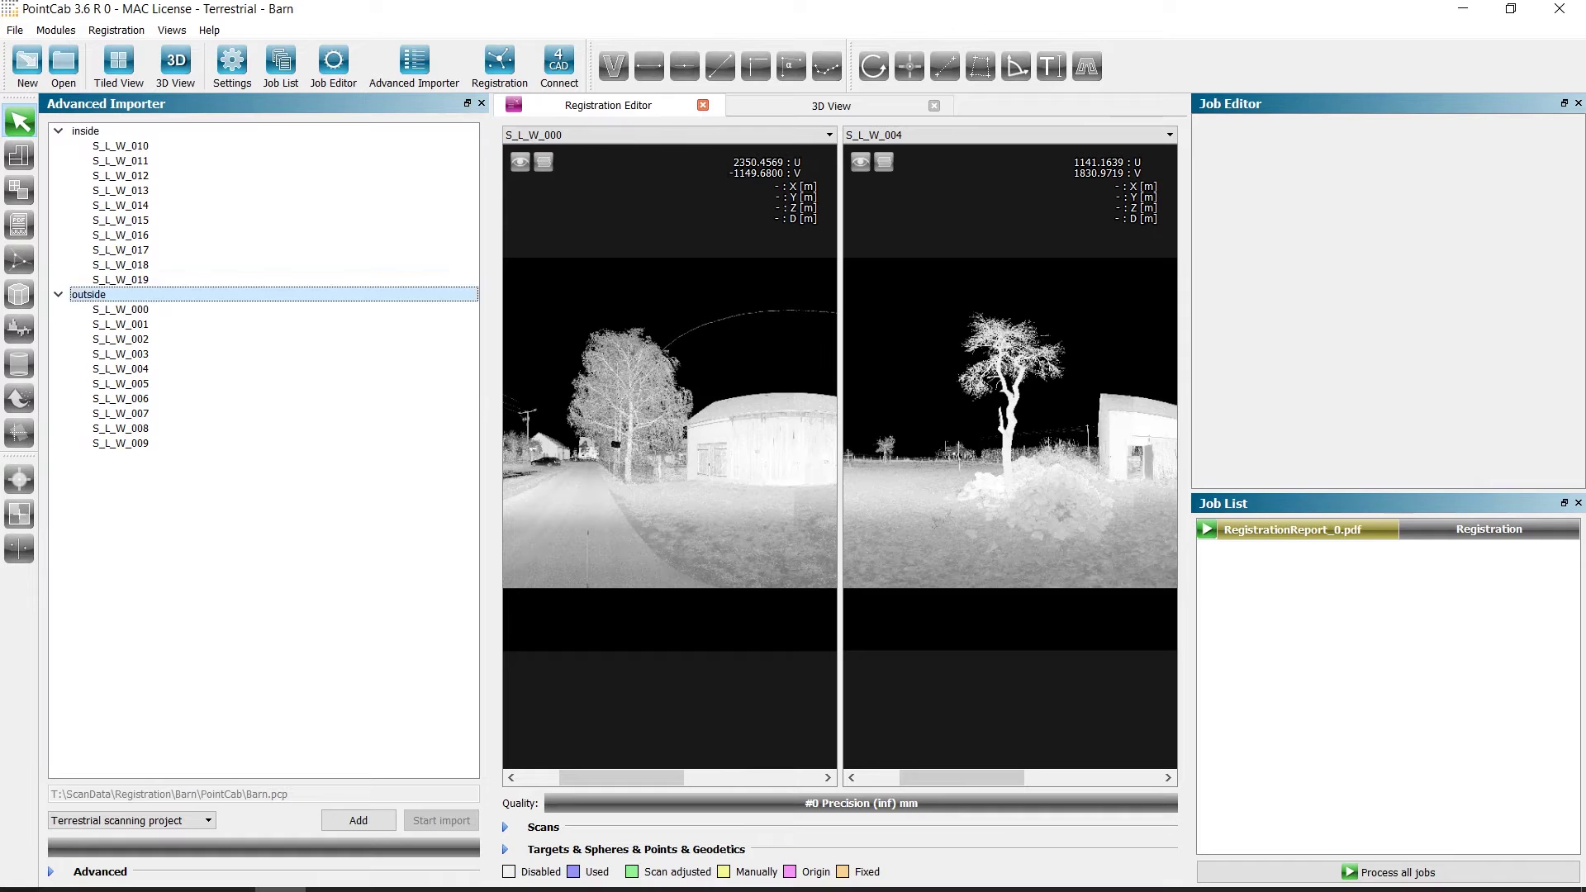
right_click(193, 555)
click(242, 565)
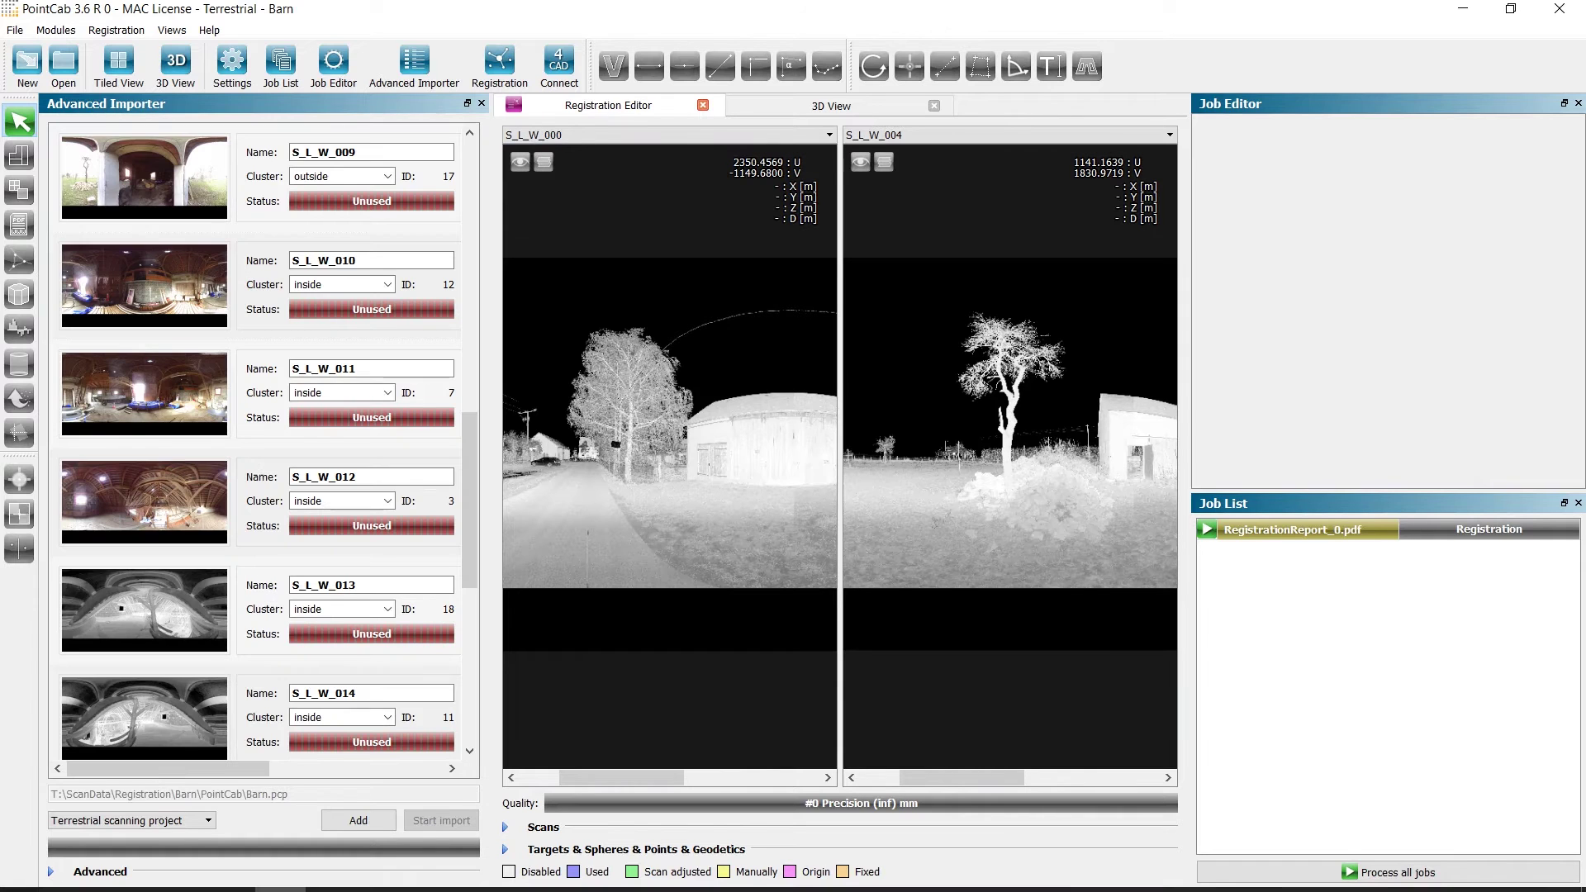
scroll(256, 438, down, 5)
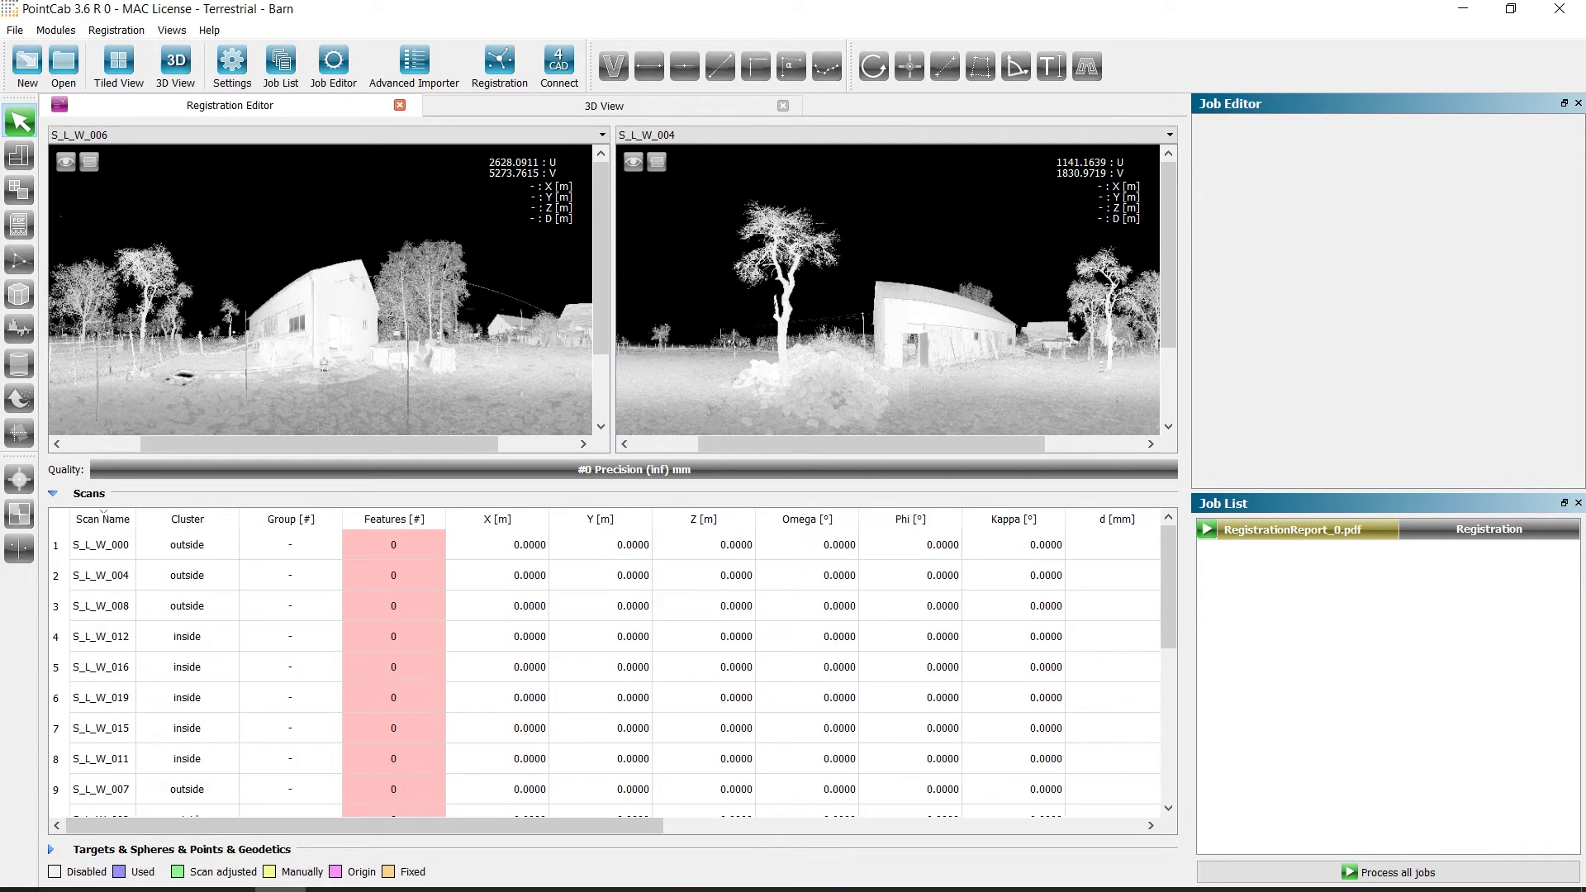
- Open the cluster choices for scan S_L_W_012 in the Registration Editor's scans table
double_click(187, 637)
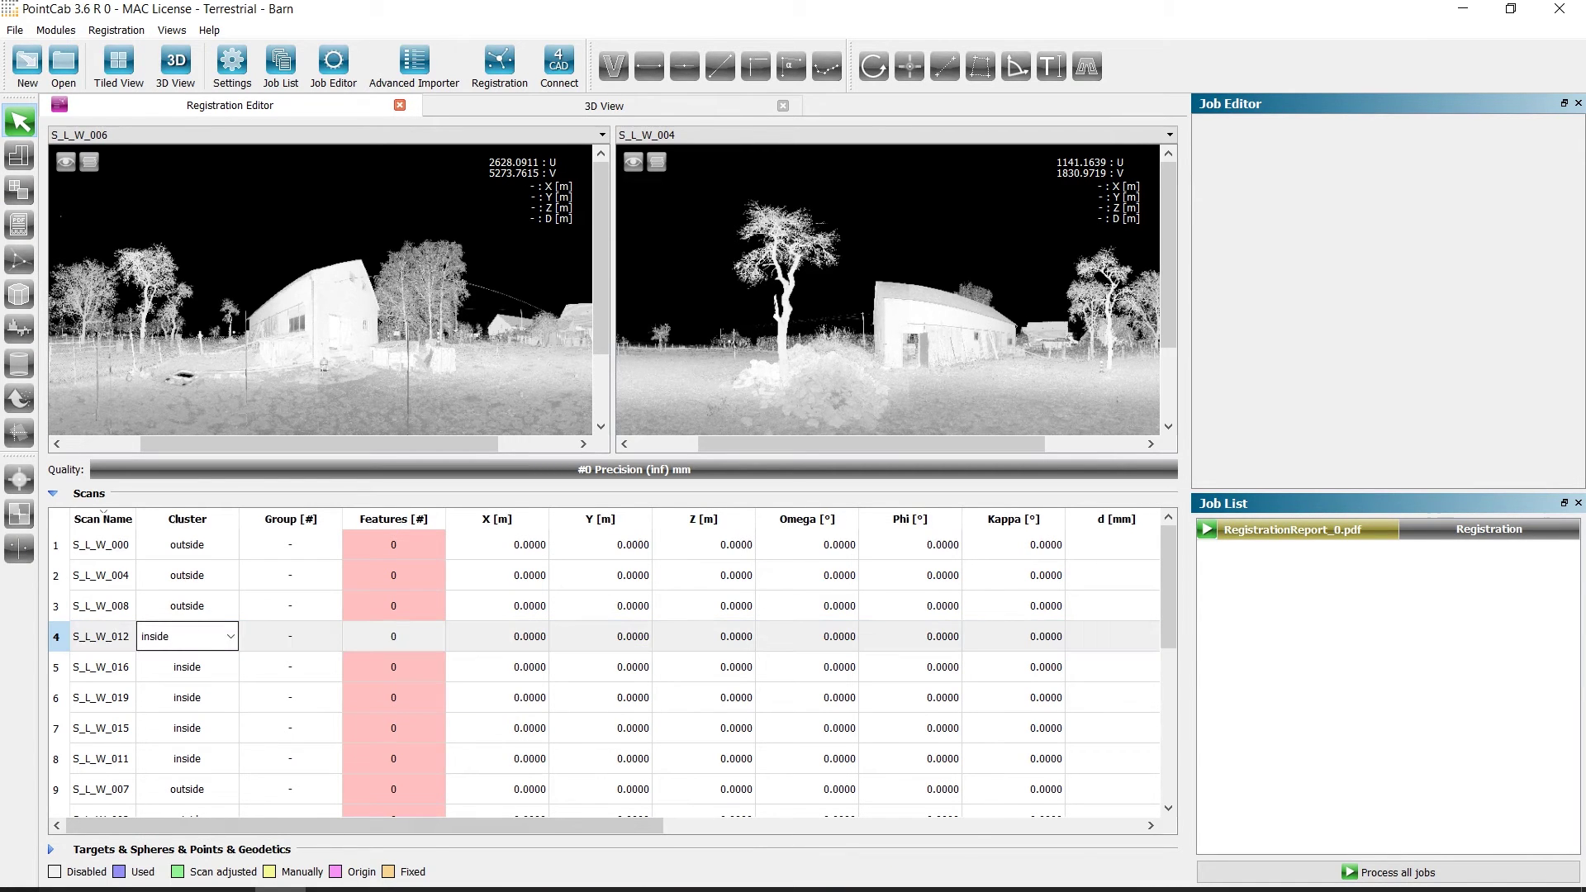
click(230, 636)
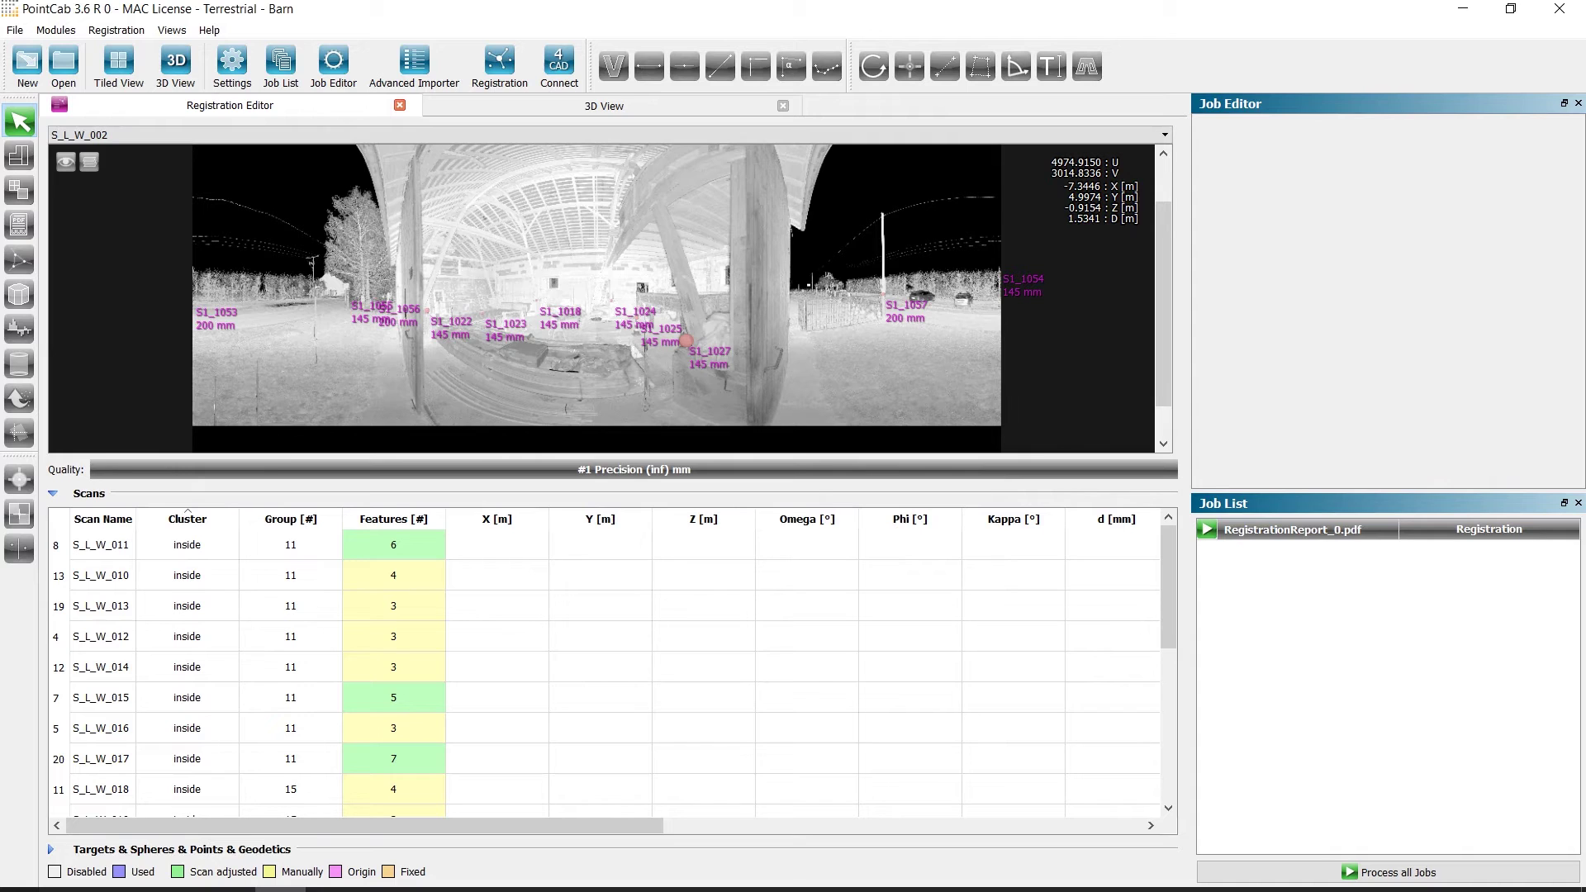
- Review the scans table by cluster and group, and open scans S_L_W_018 and S_L_W_019 side by side
scroll(604, 673, down, 1)
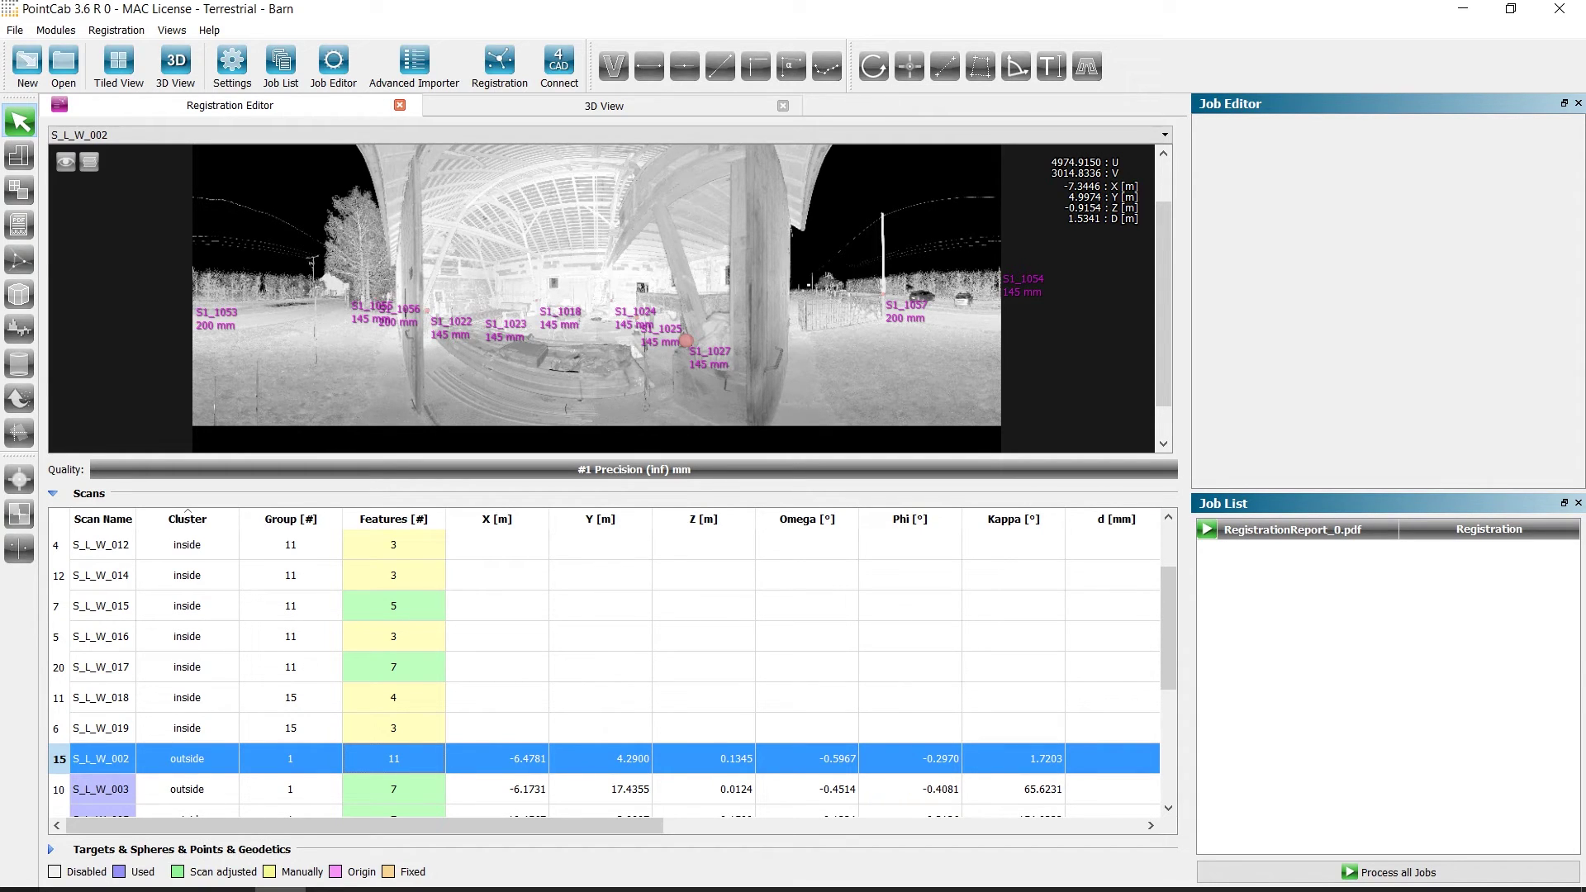
scroll(603, 661, up, 1)
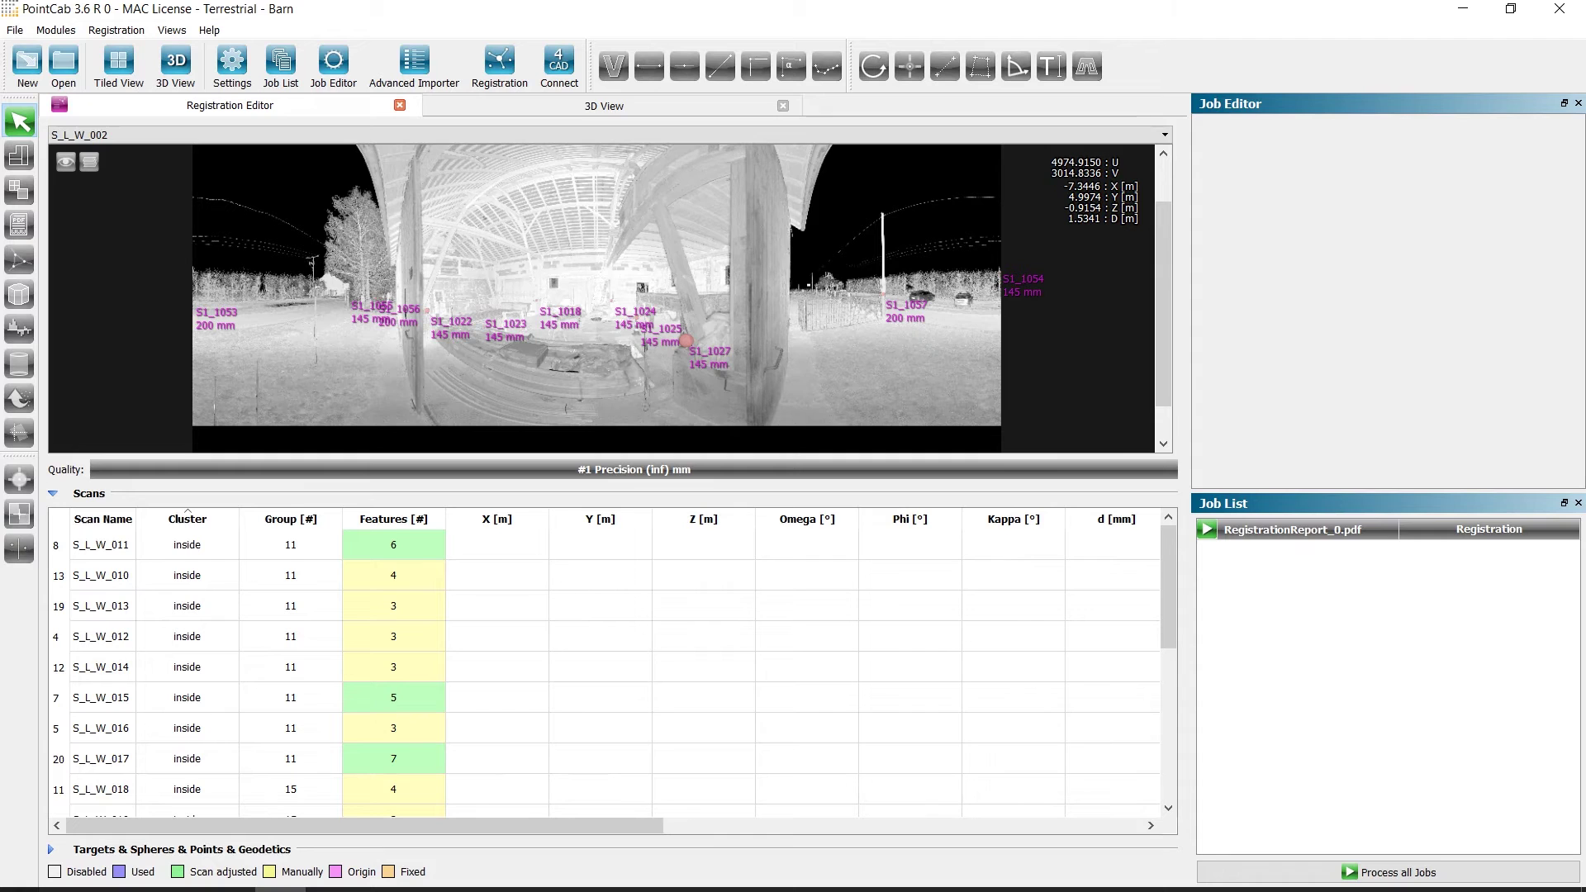
scroll(603, 661, down, 2)
scroll(603, 661, down, 1)
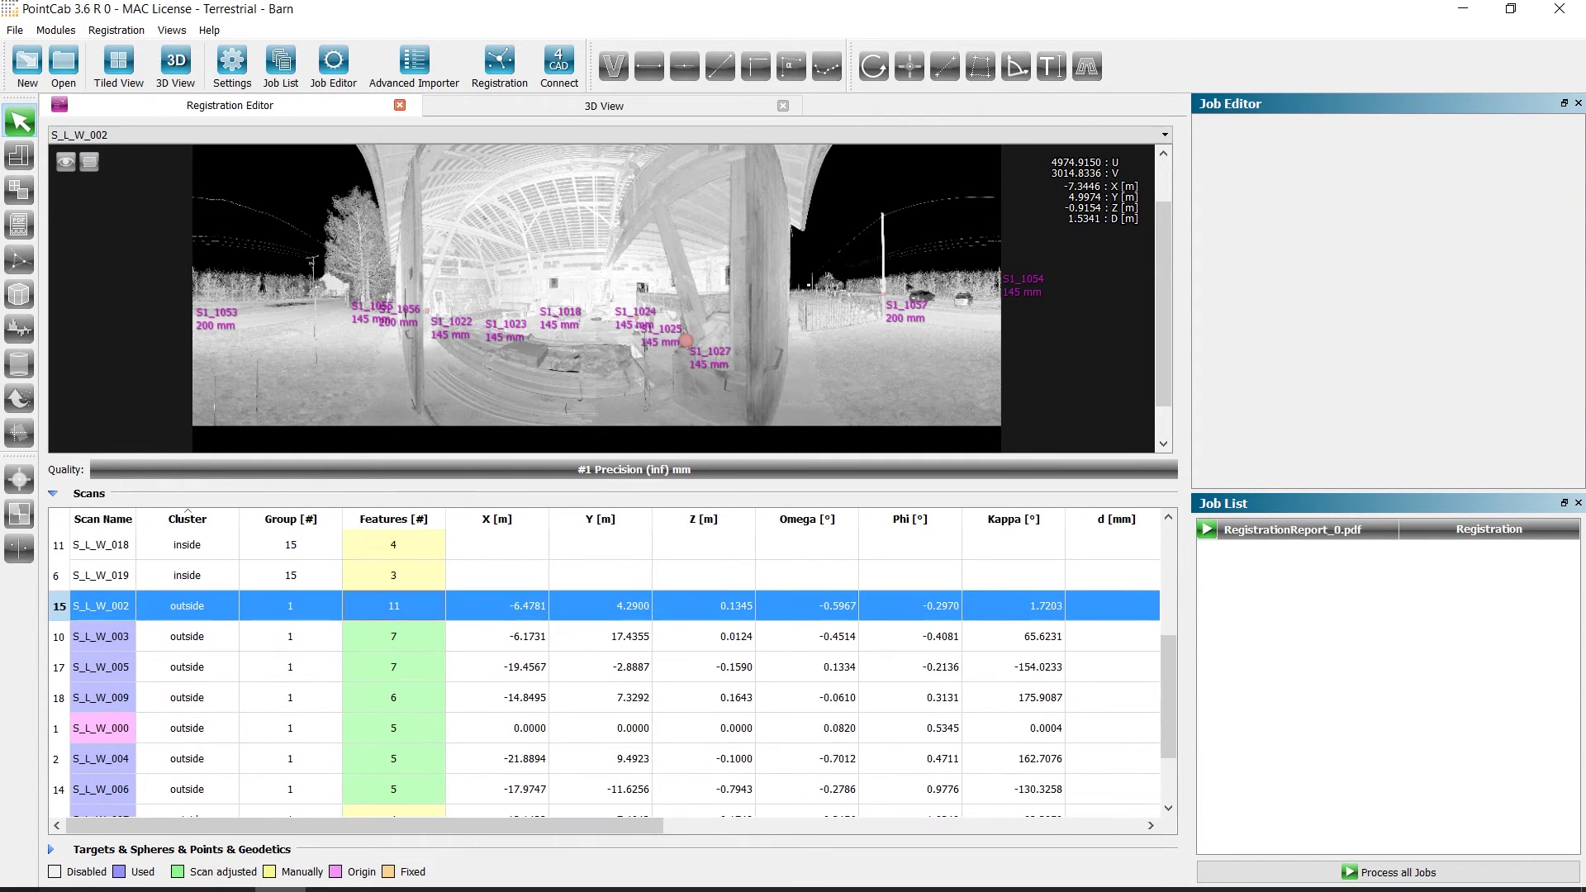
scroll(603, 661, down, 1)
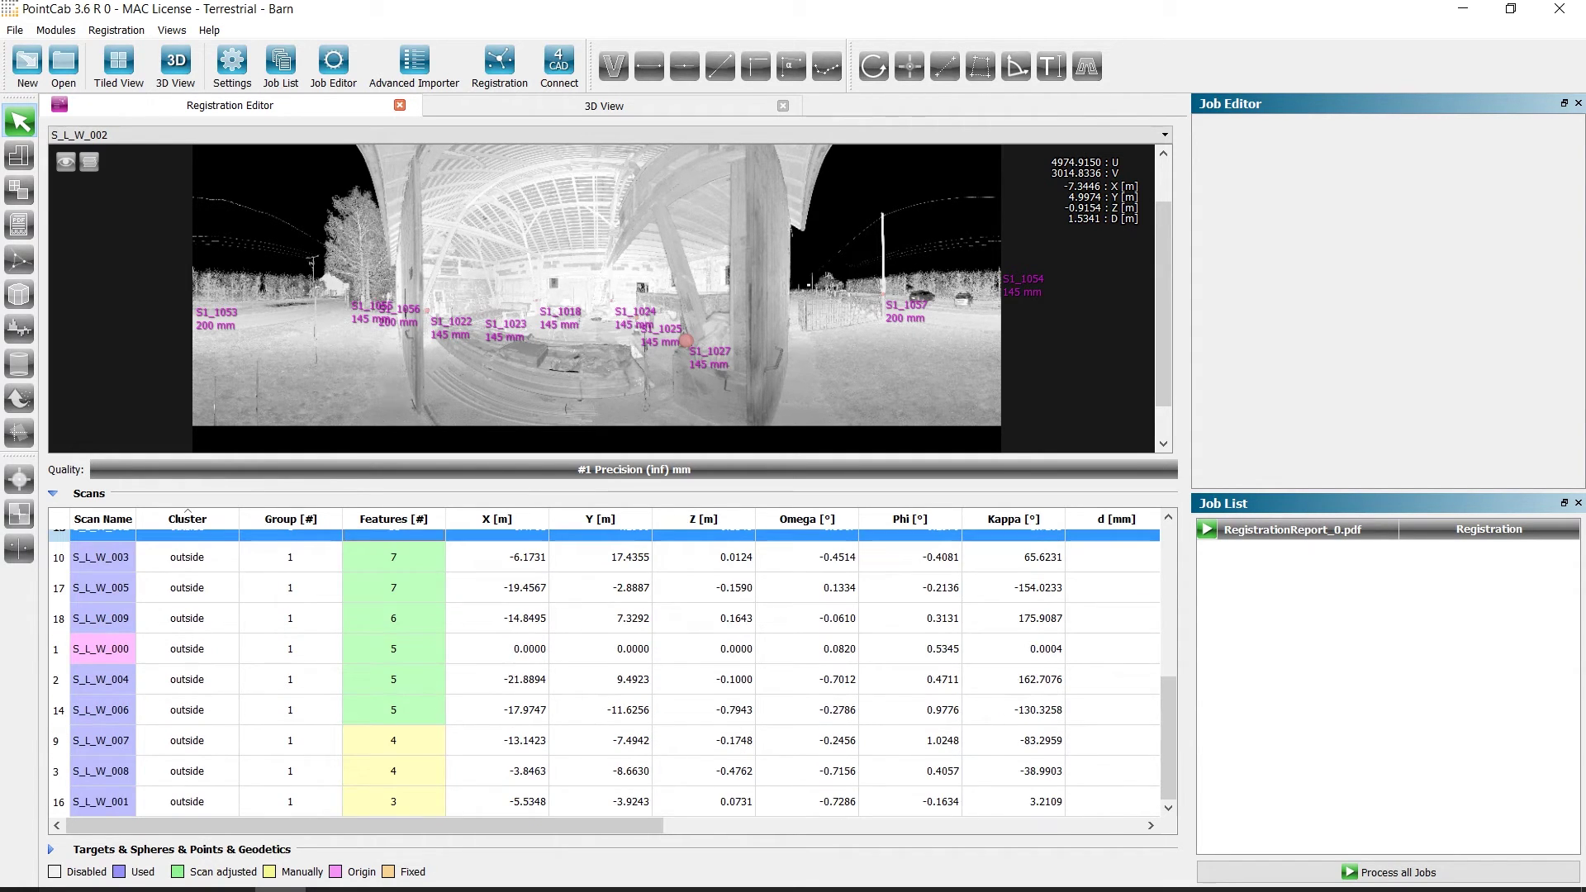
scroll(604, 661, up, 2)
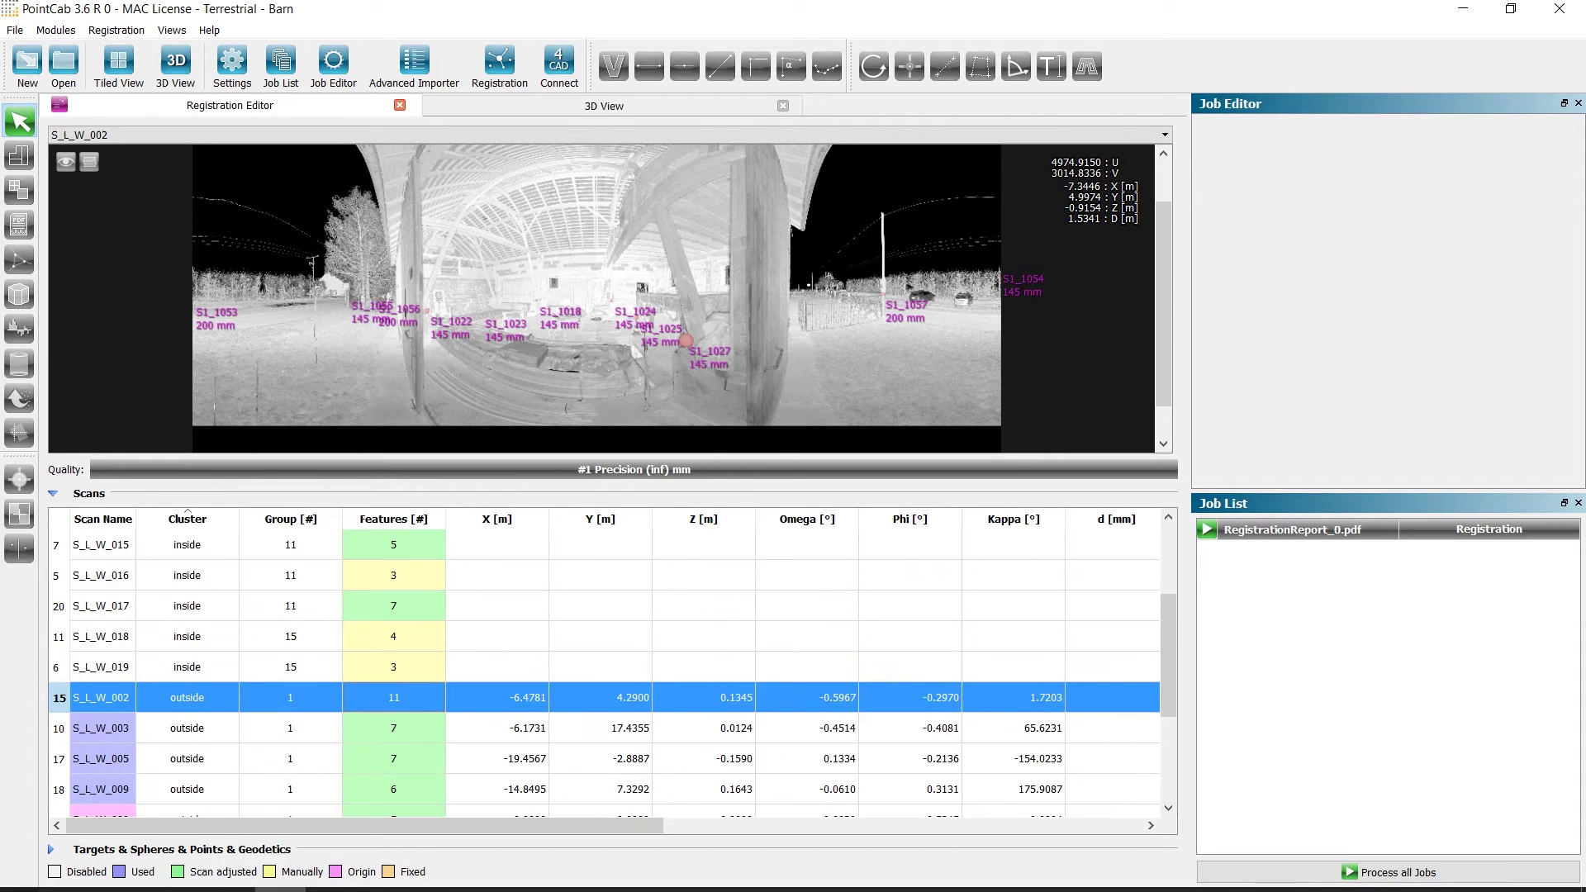
right_click(266, 624)
click(331, 629)
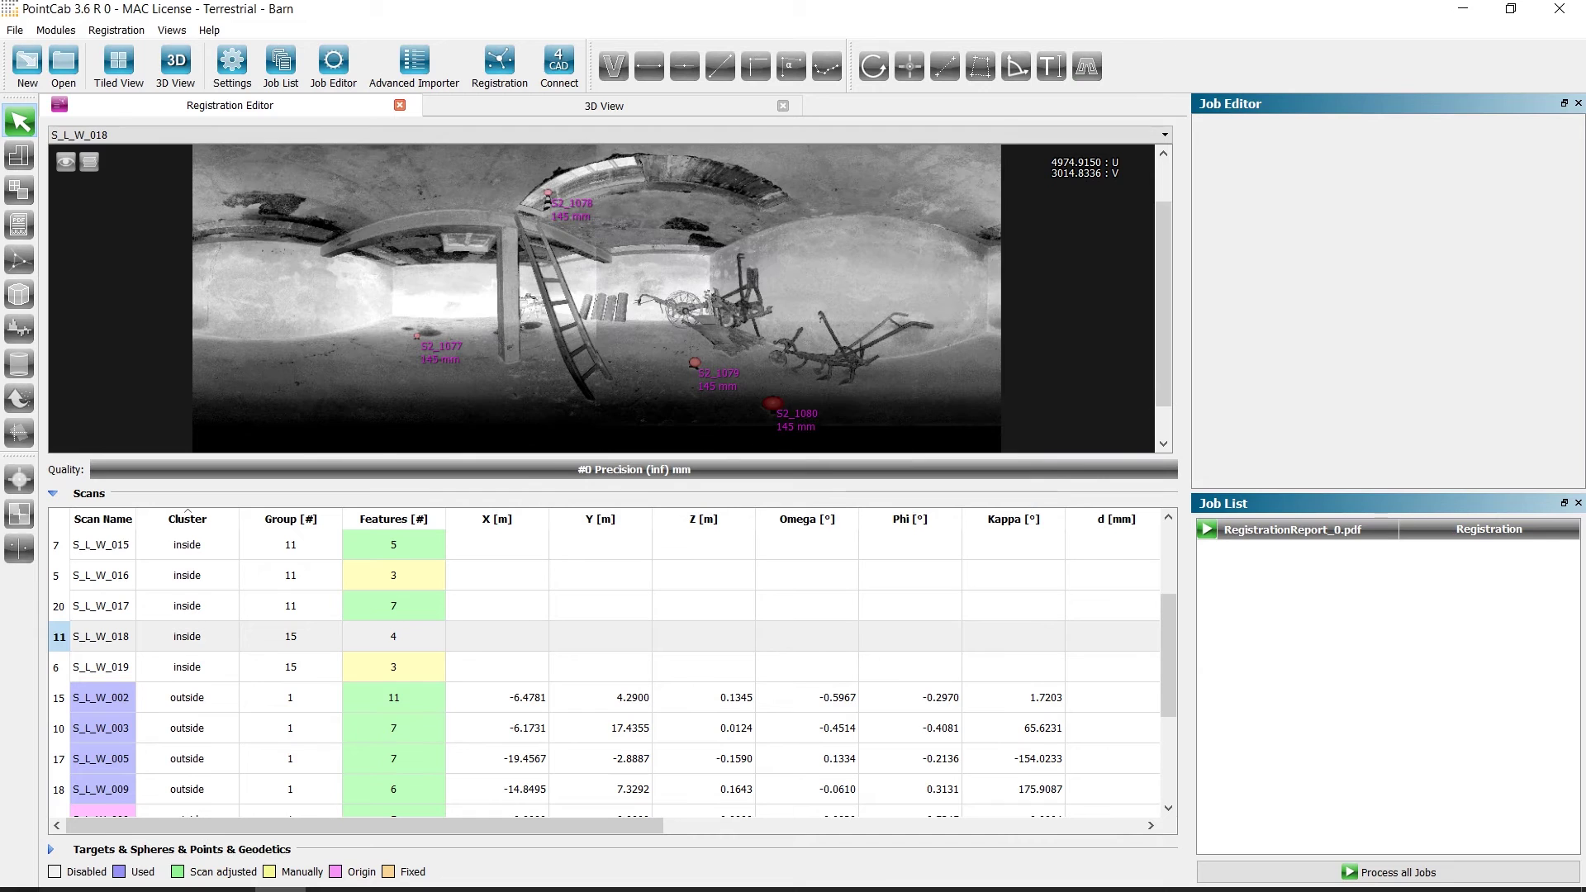
right_click(276, 665)
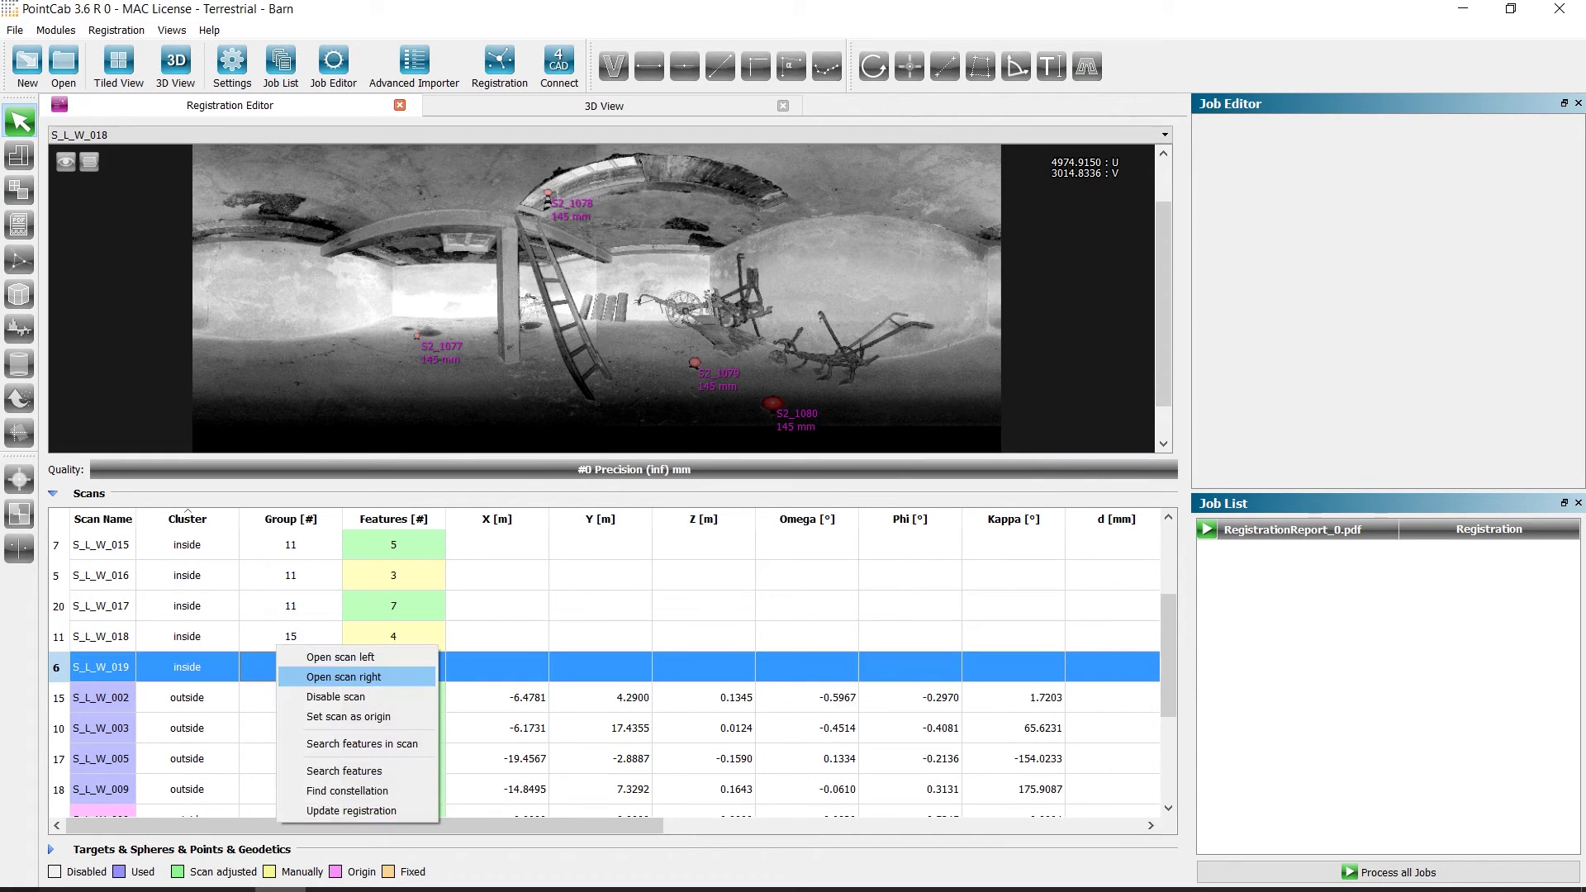
click(344, 677)
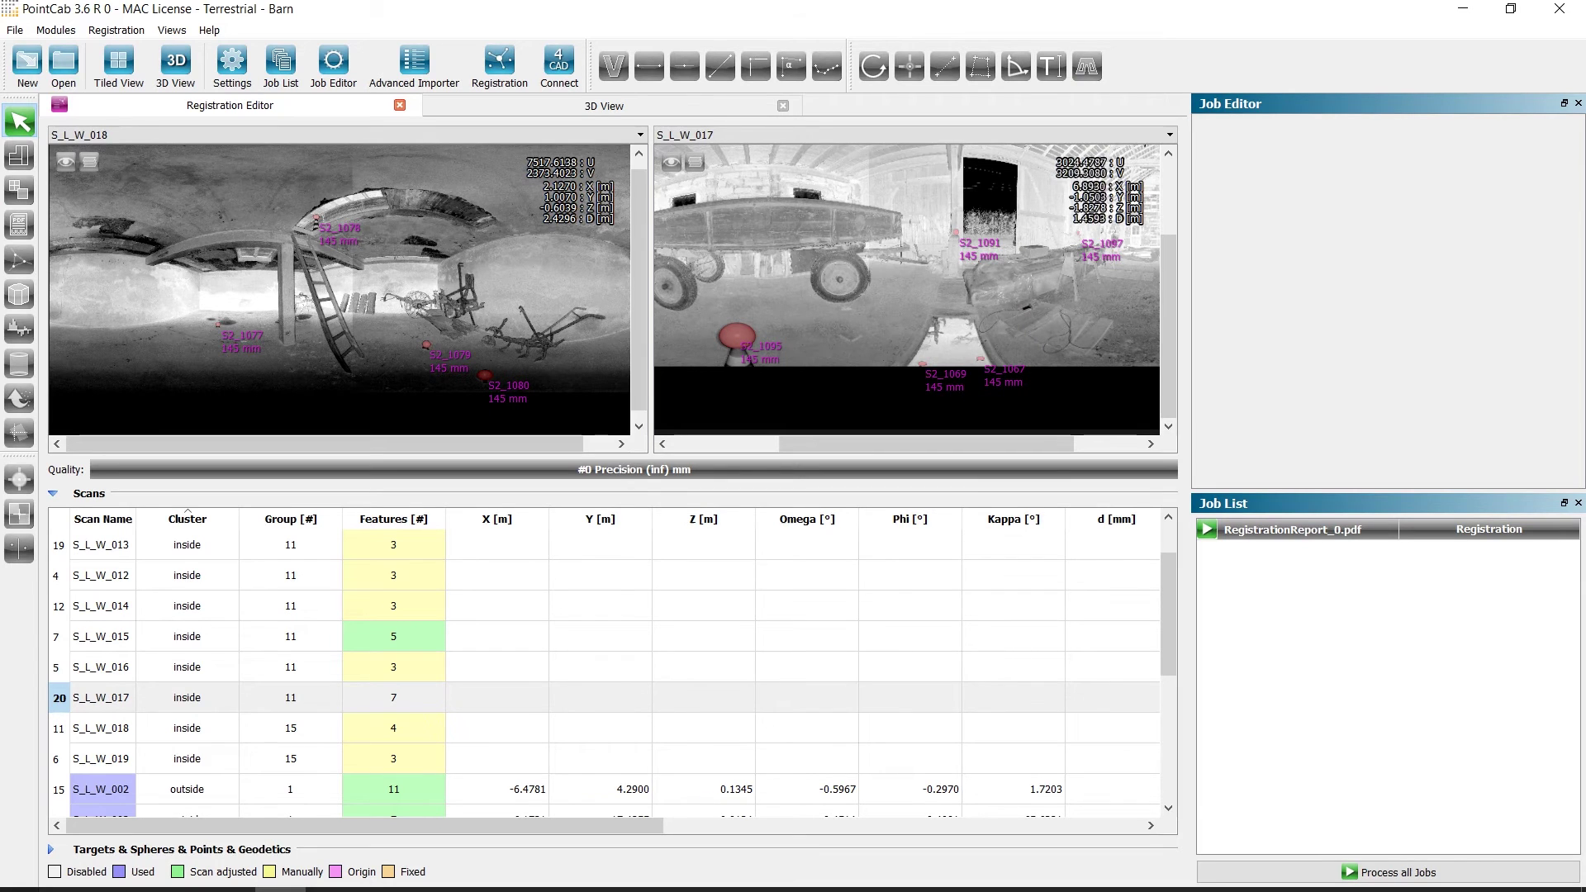
- Rename sphere S2_1095 in scan S_L_W_017 to X_1095 and copy the new name
right_click(743, 337)
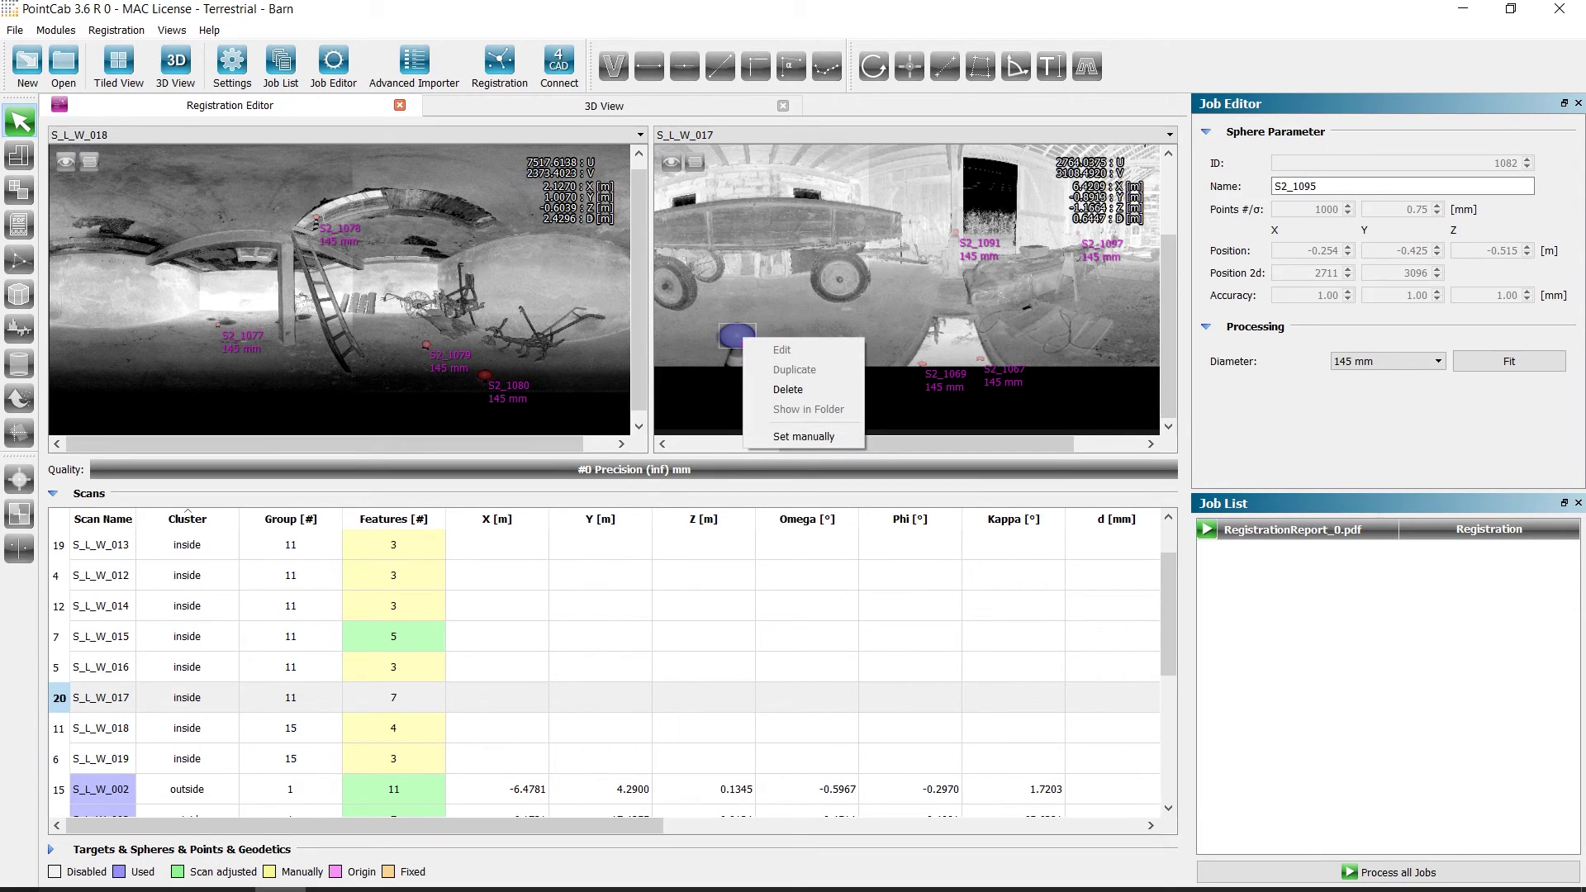
click(1288, 186)
drag(1288, 186, 1274, 186)
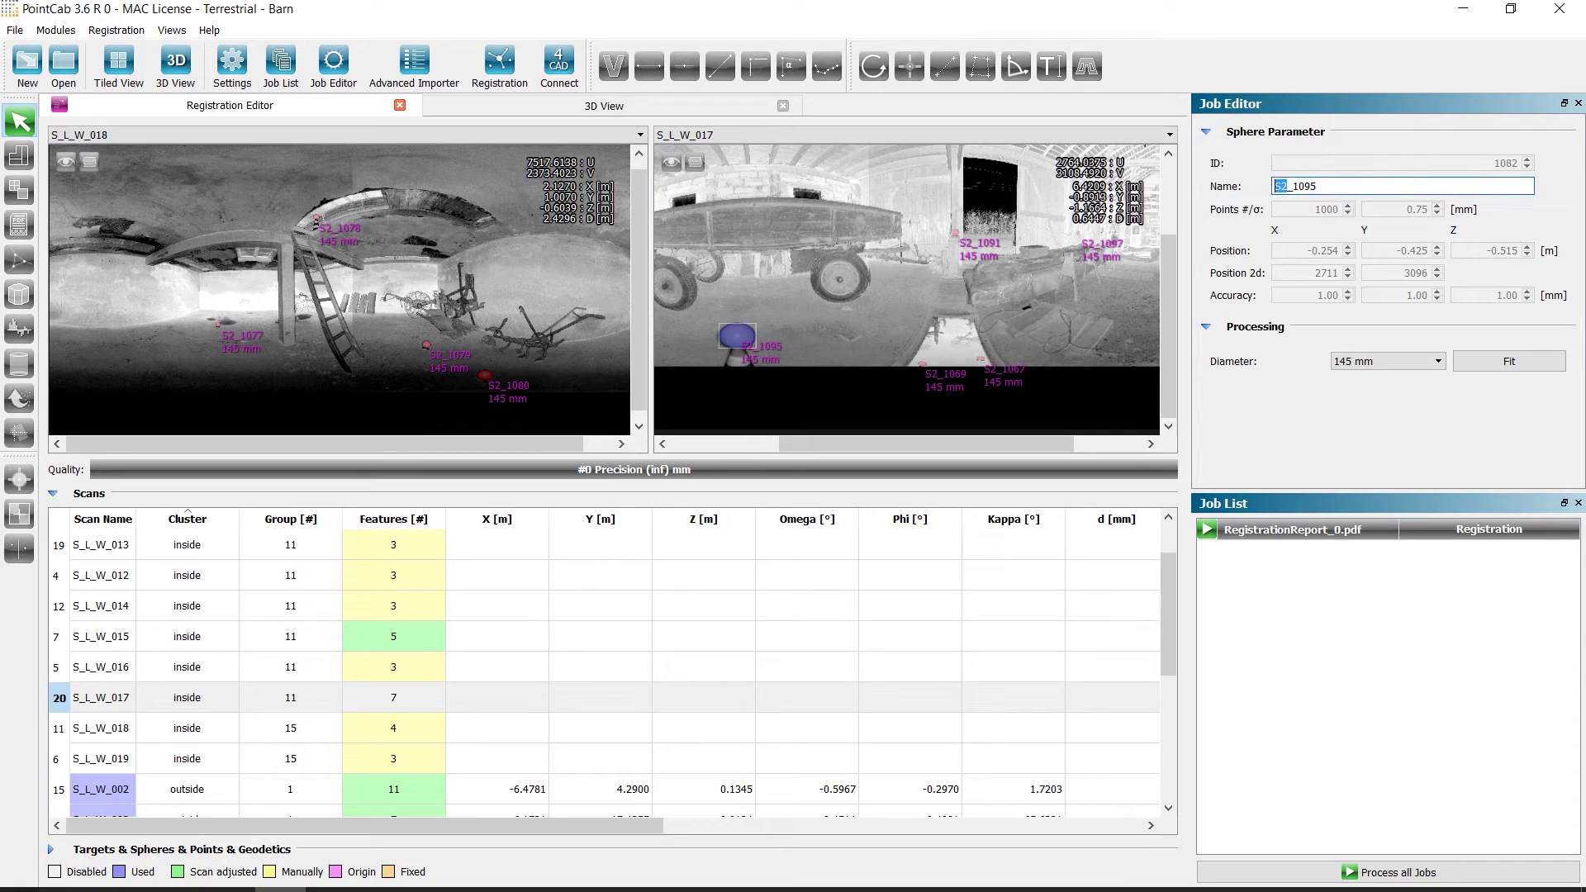
text(X)
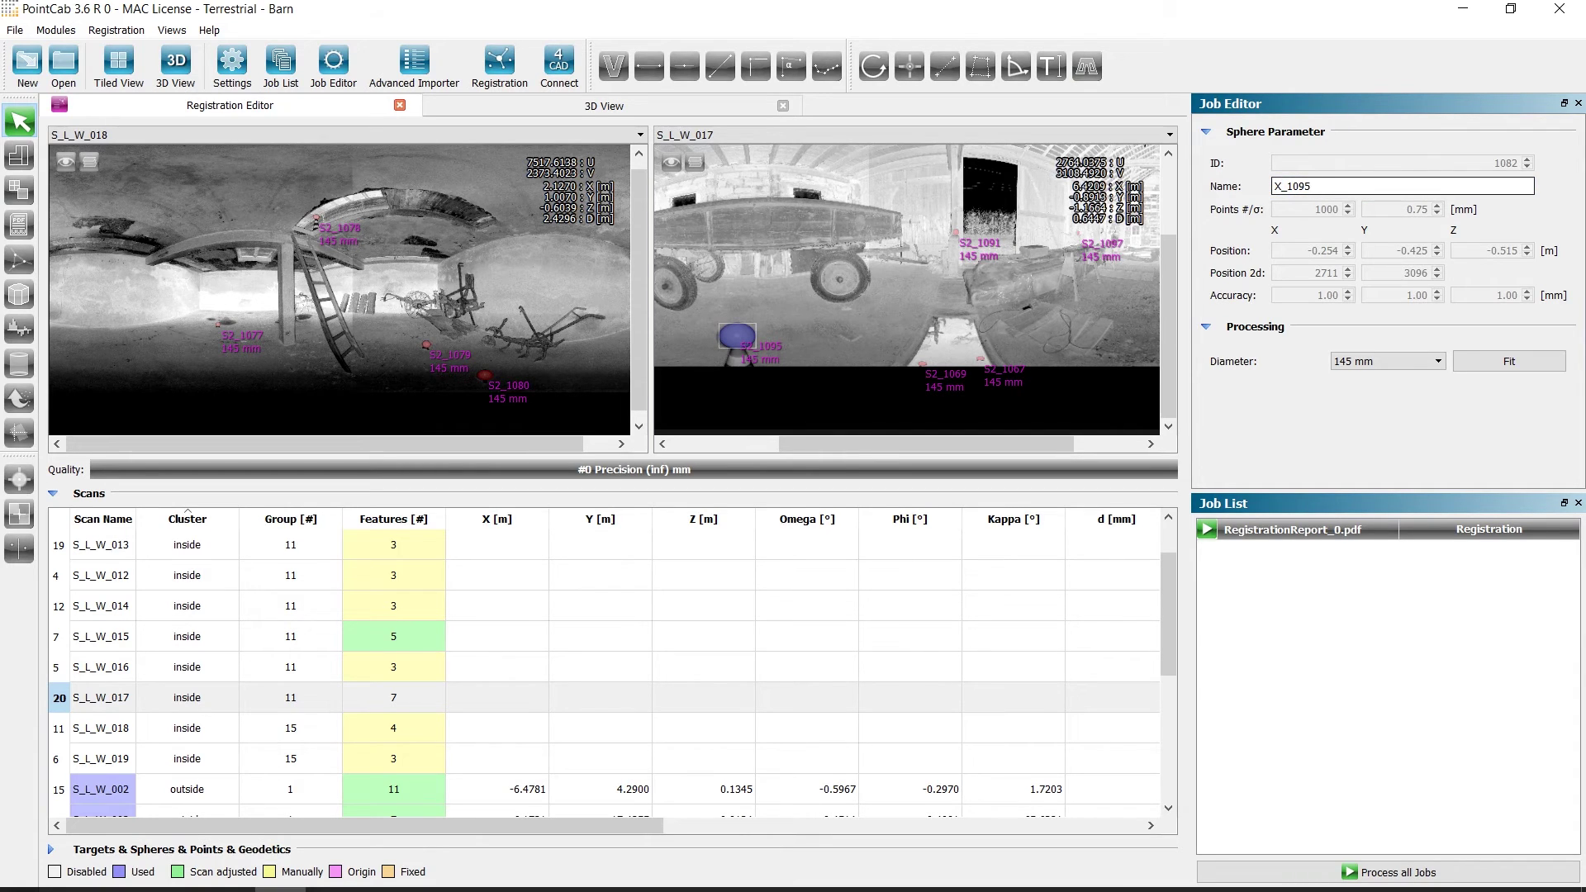
drag(1311, 186, 1274, 186)
key(ctrl+c)
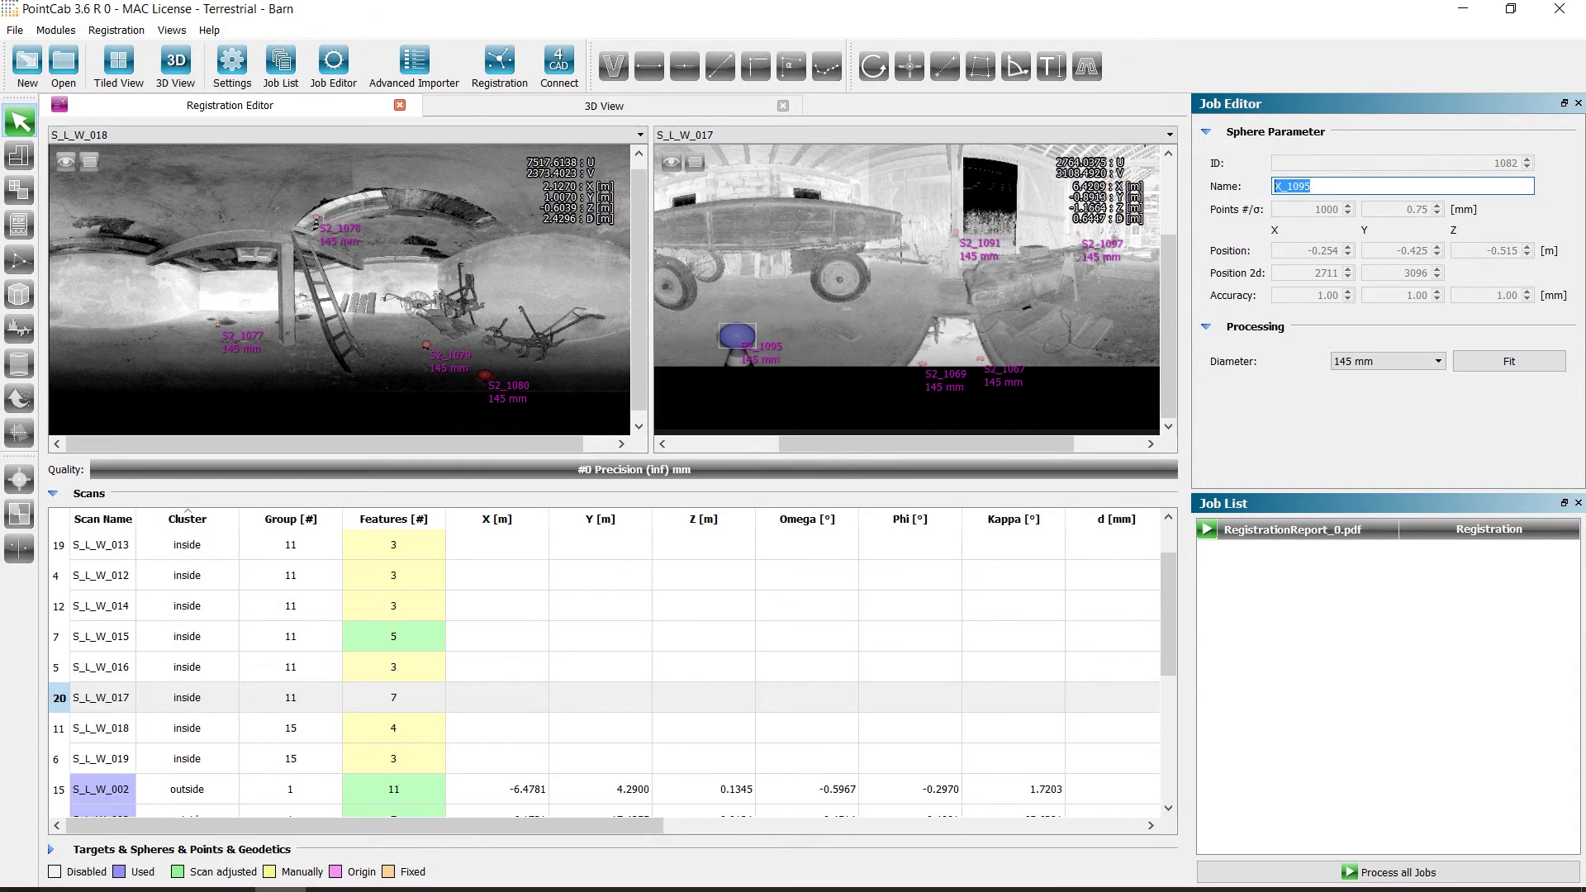
- Give the matching sphere S2_1078 in scan S_L_W_018 the copied name X_1095
scroll(310, 221, up, 5)
right_click(307, 224)
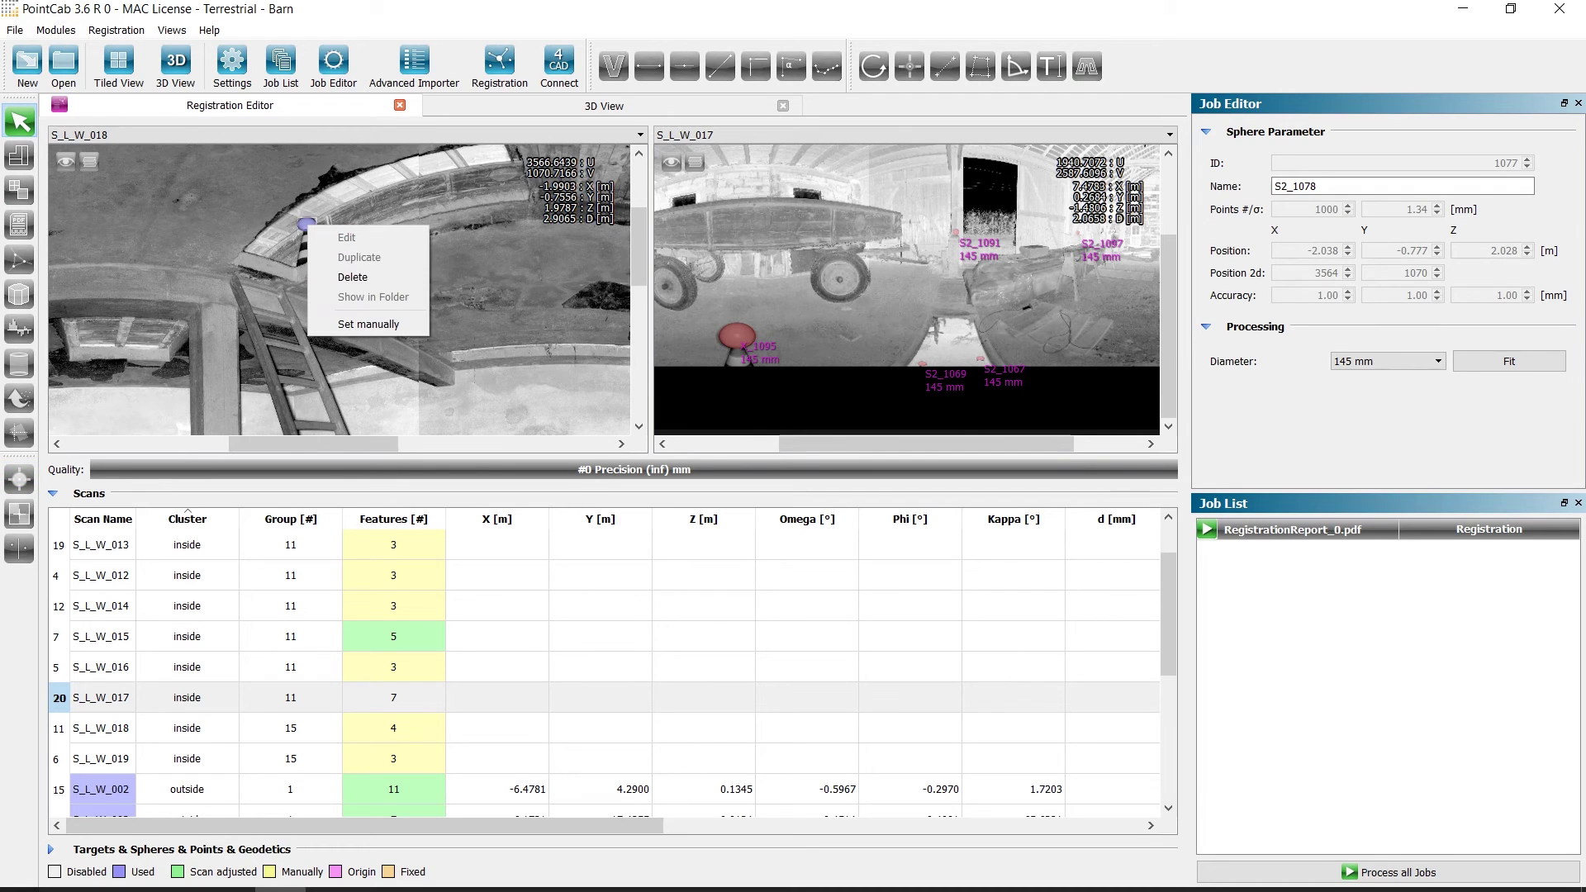
drag(1319, 186, 1273, 186)
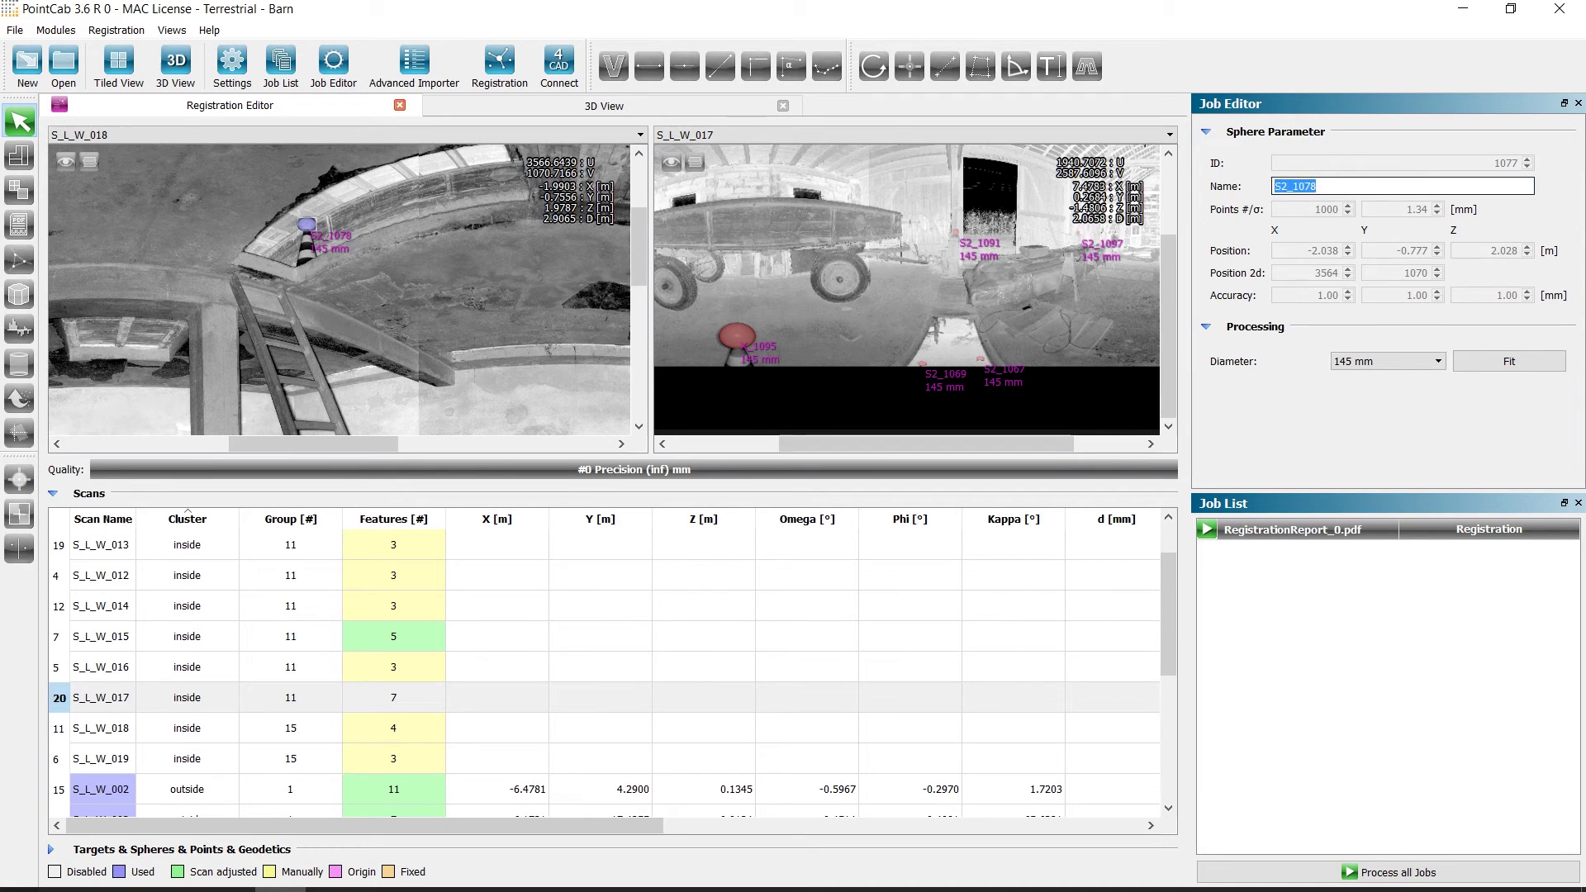
key(ctrl+v)
key(Return)
- Run the constellation search for the RegistrationReport_0.pdf registration job using its current settings
click(1307, 528)
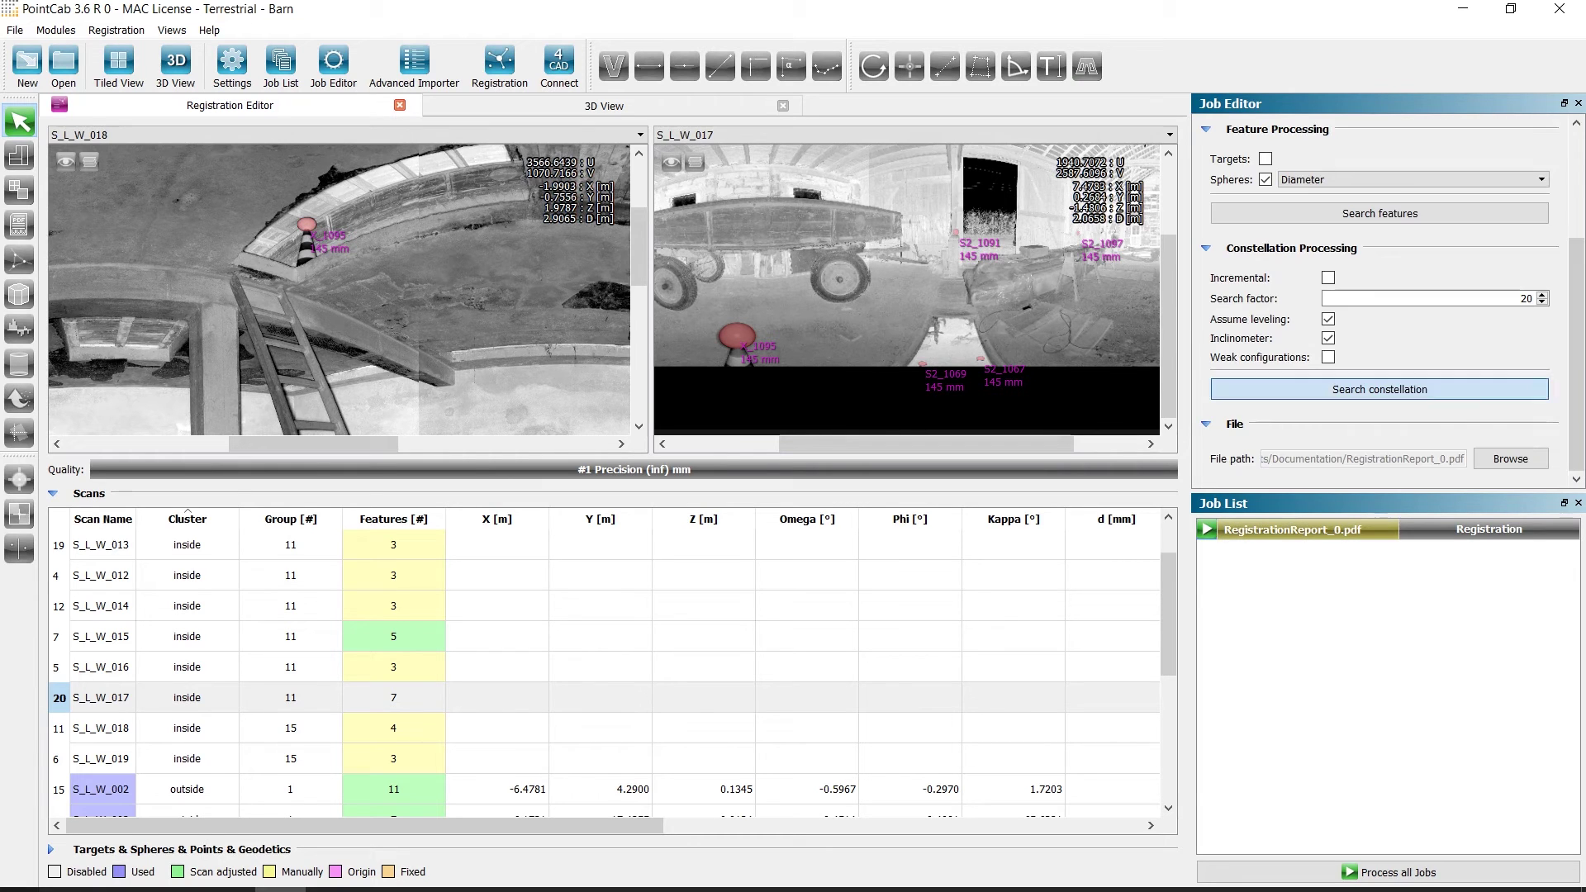
click(1380, 390)
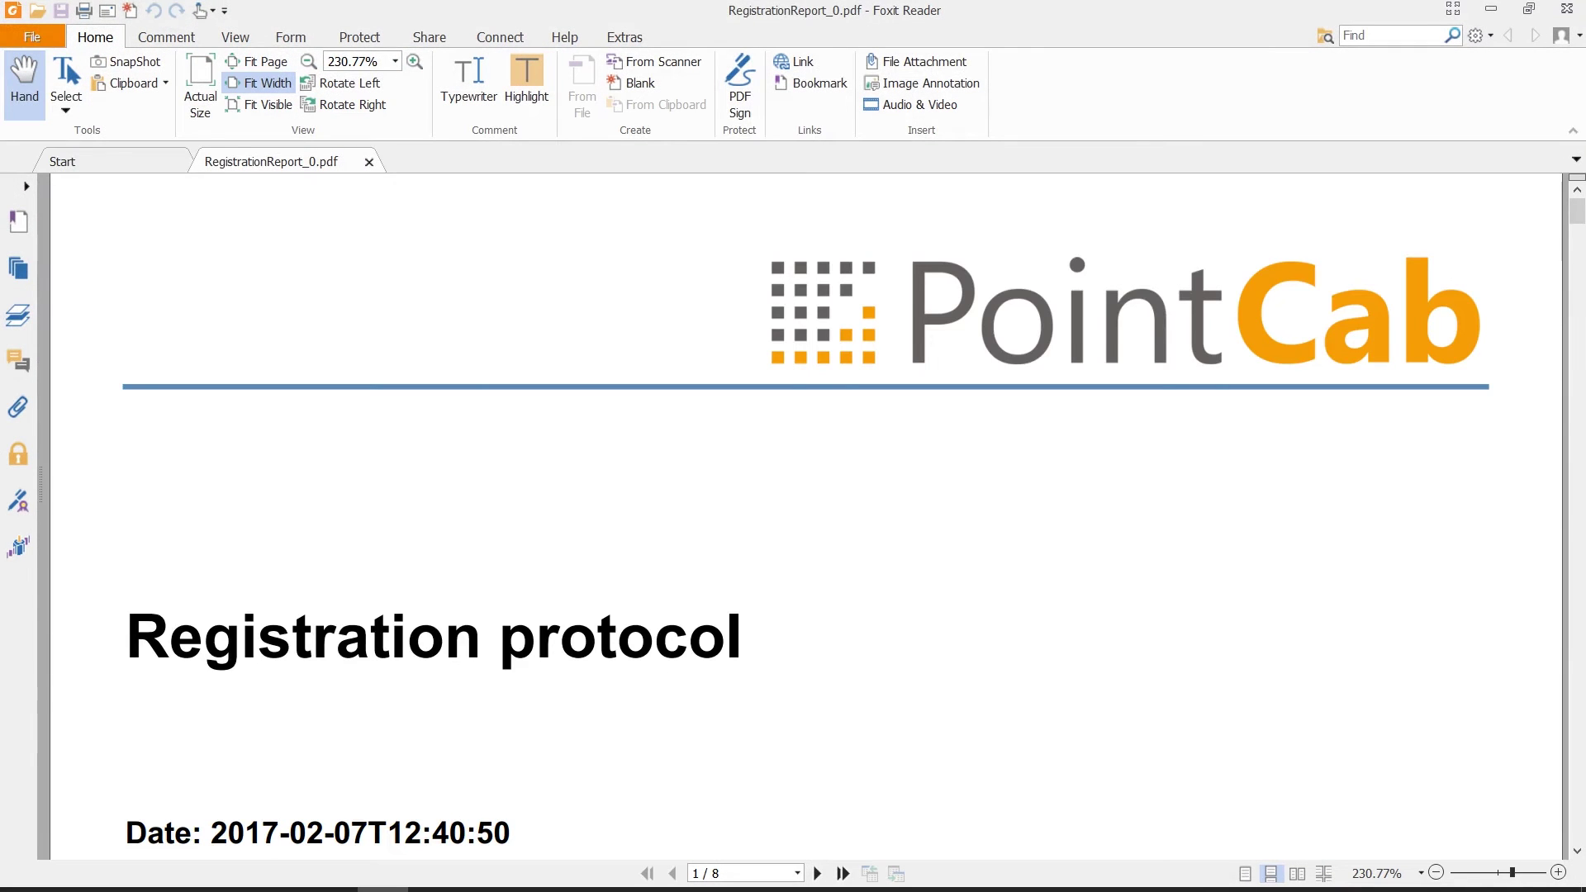
- Review the registration info, a priori accuracies and scan network graph in the RegistrationReport_0.pdf report
scroll(806, 513, down, 3)
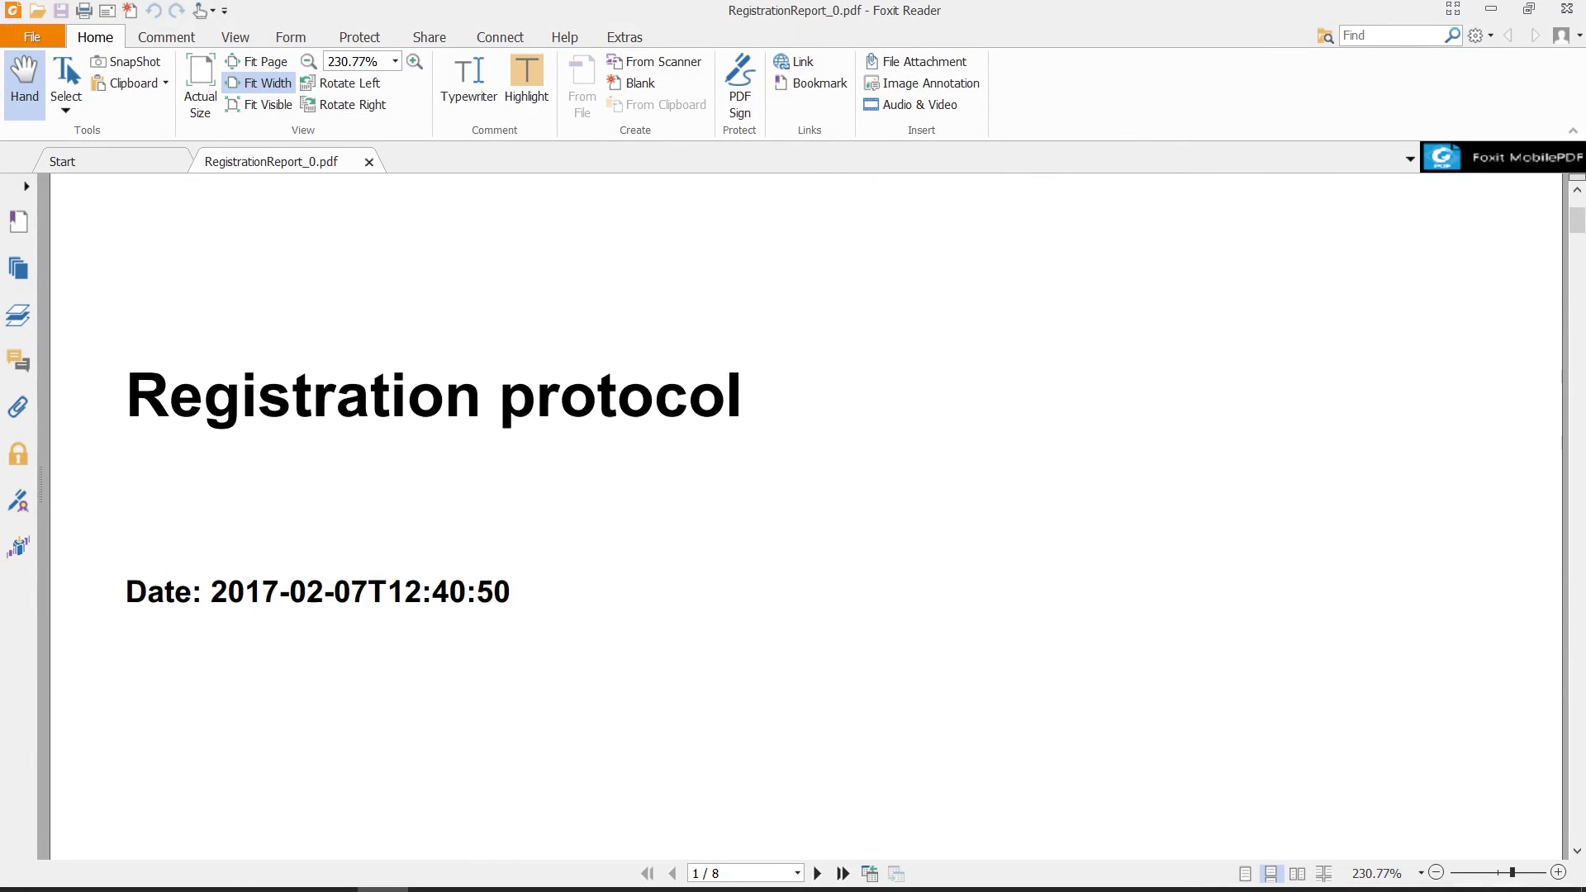
scroll(806, 512, down, 12)
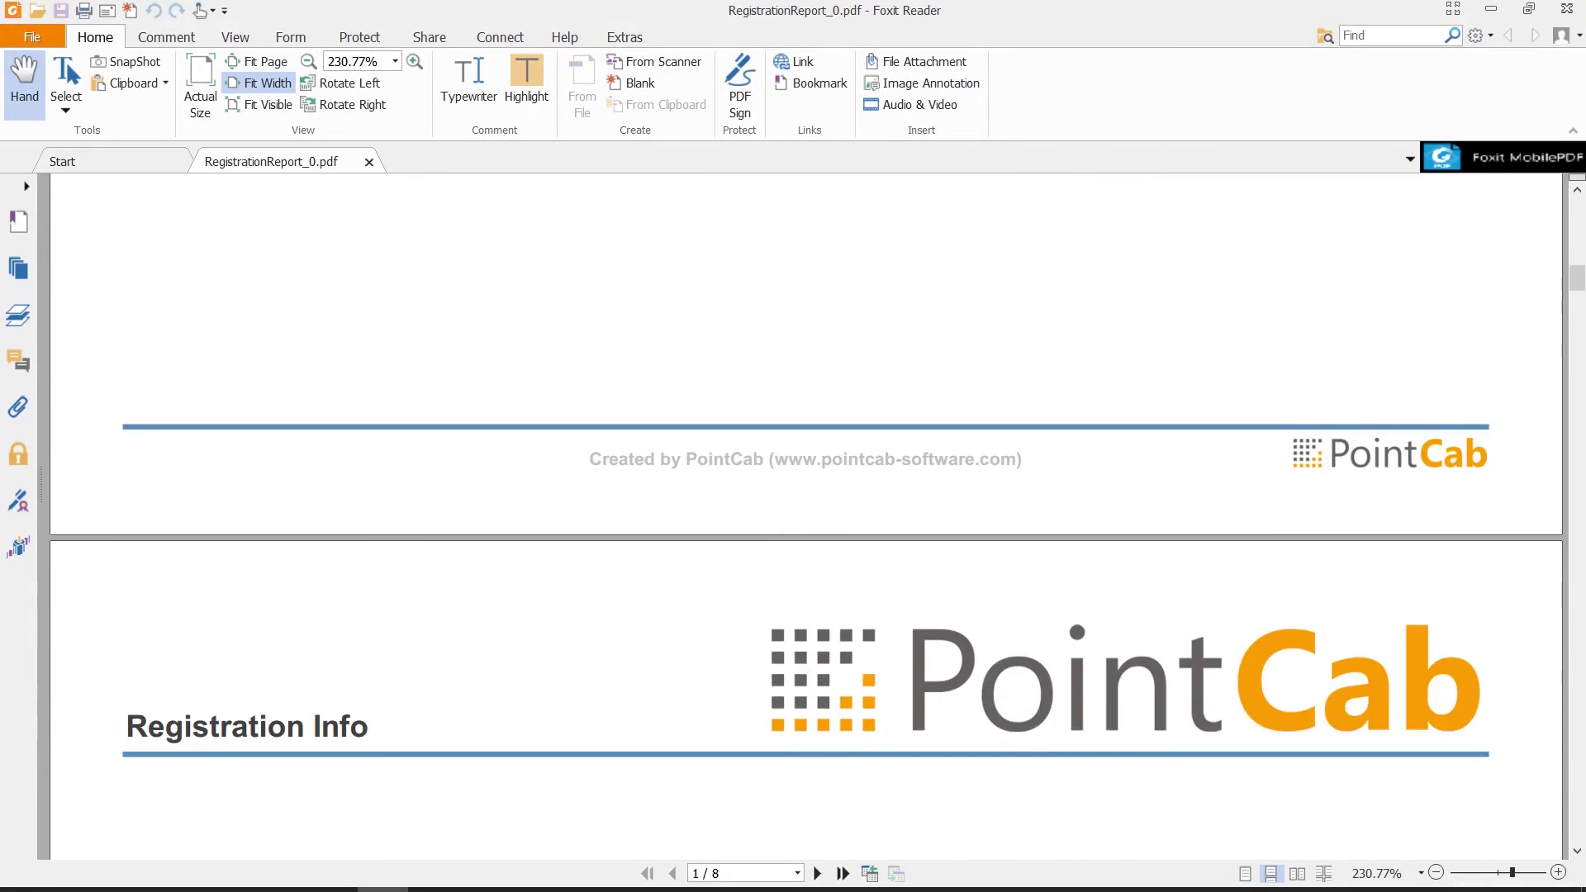
scroll(805, 512, down, 9)
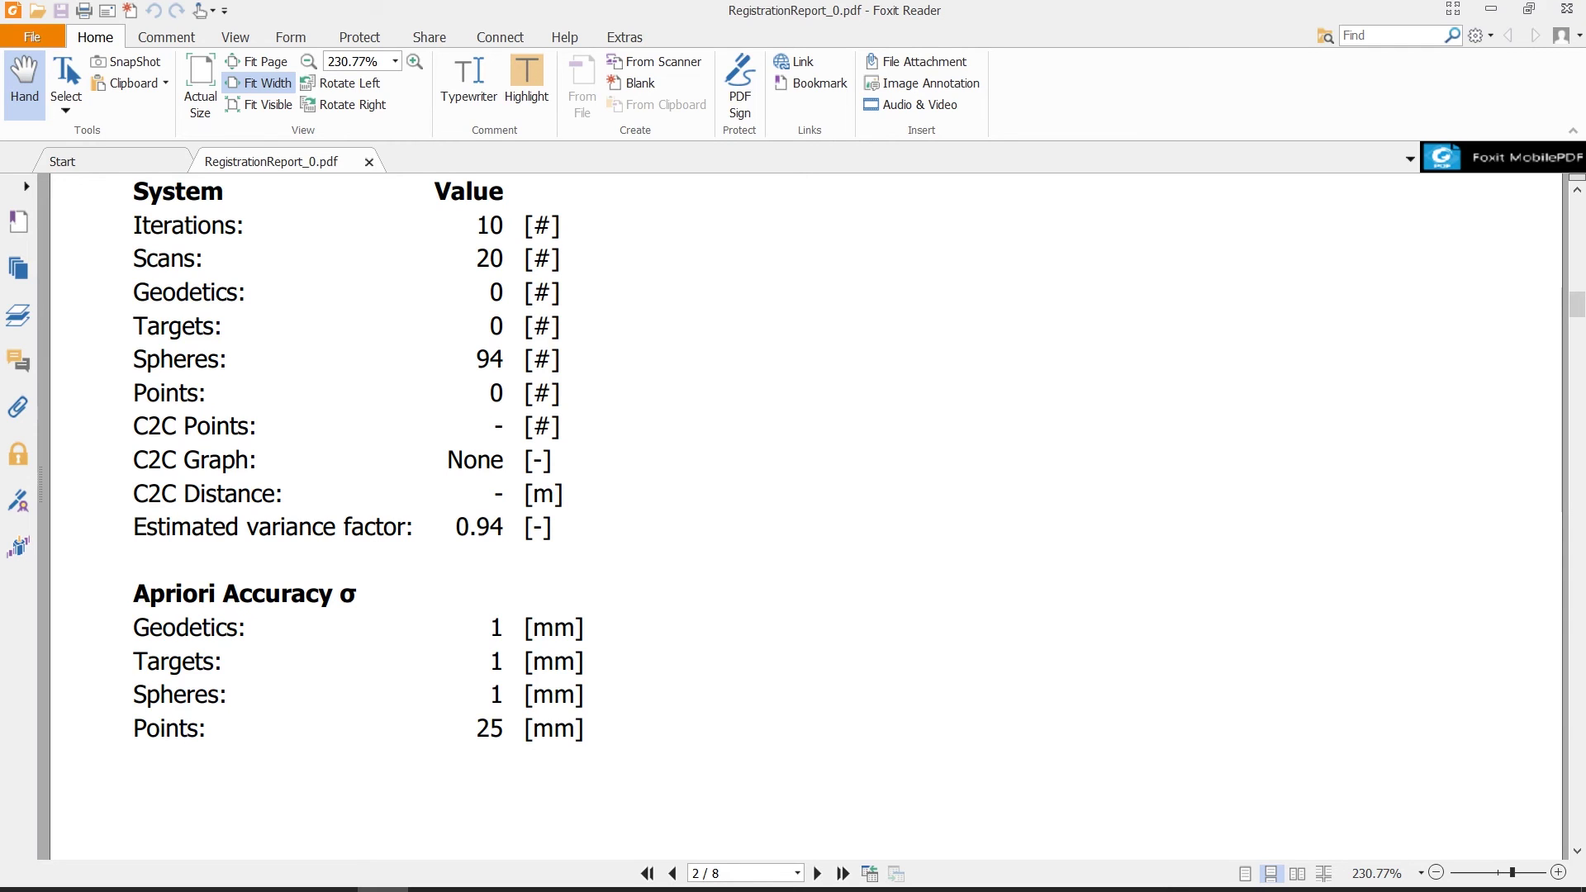
scroll(805, 513, down, 10)
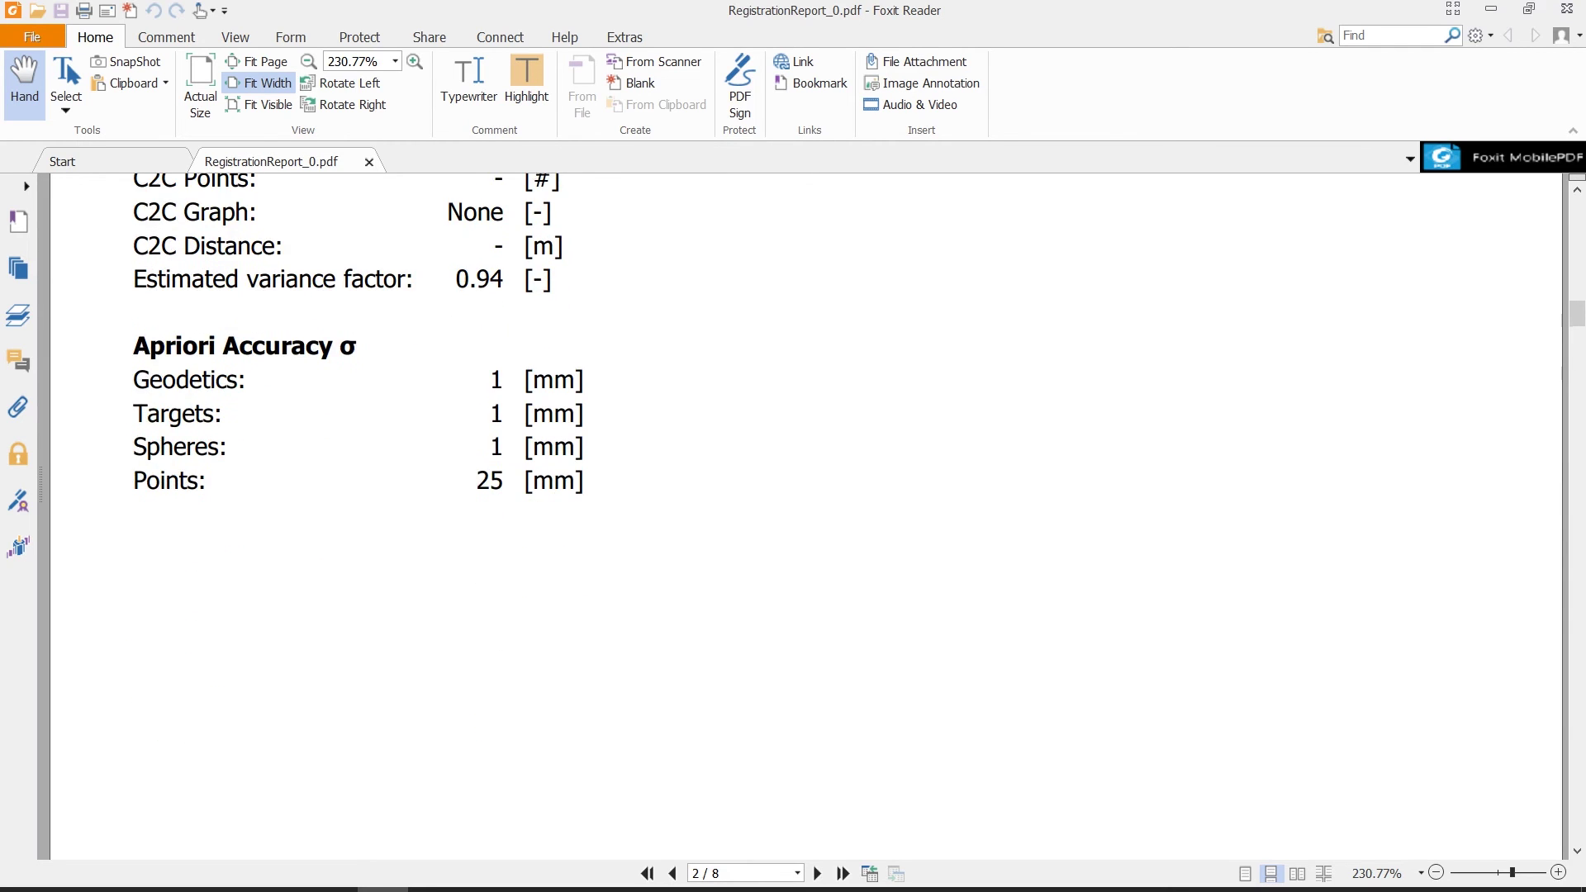
scroll(805, 512, down, 10)
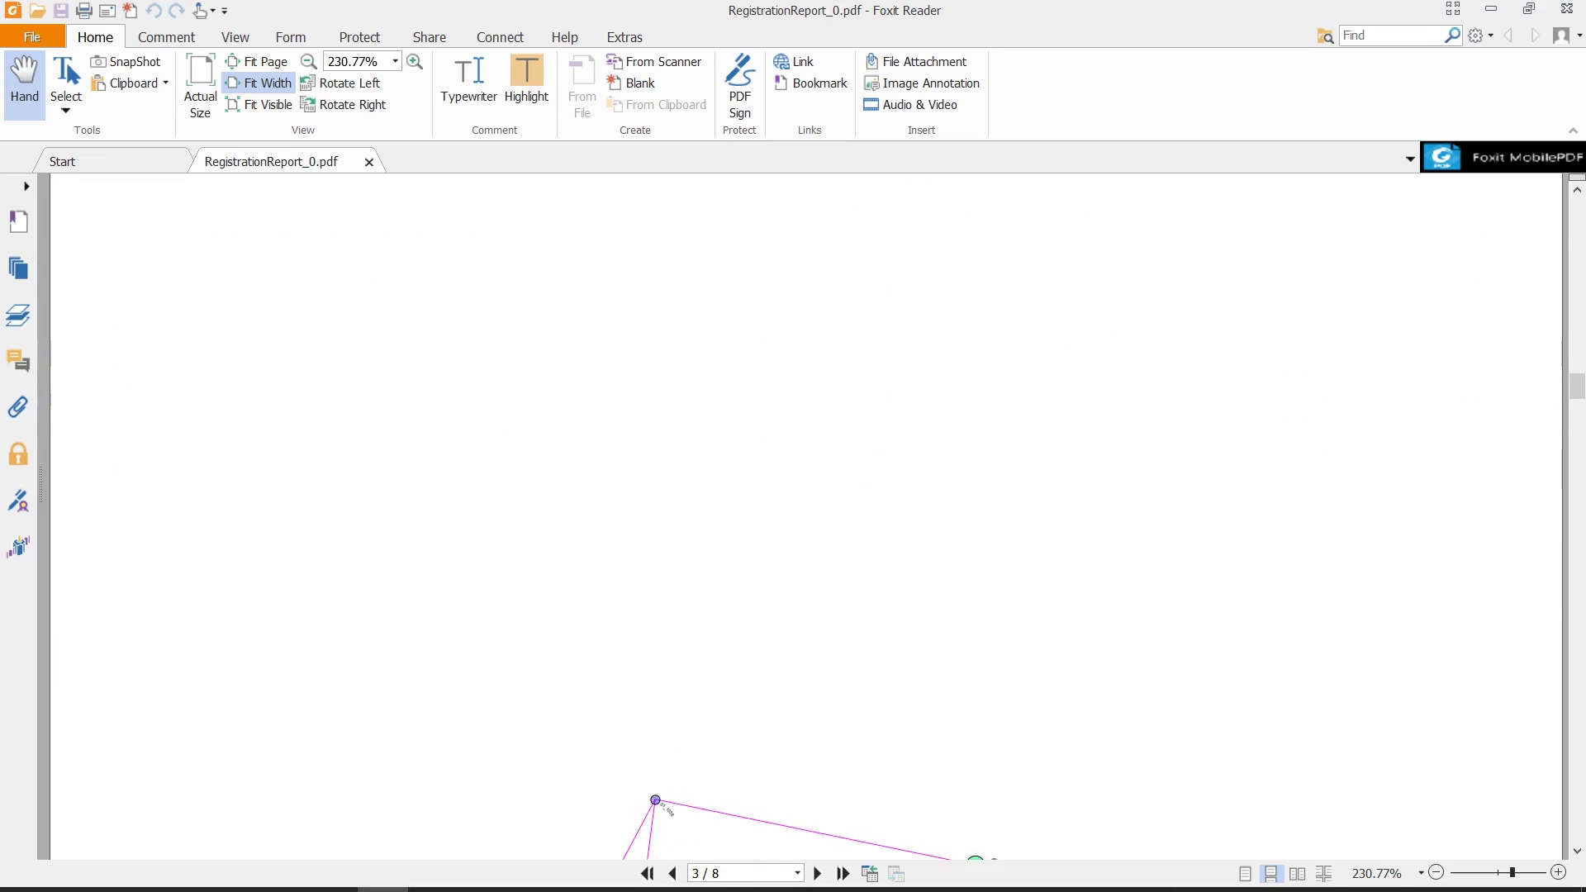
ctrl+scroll(806, 516, down, 3)
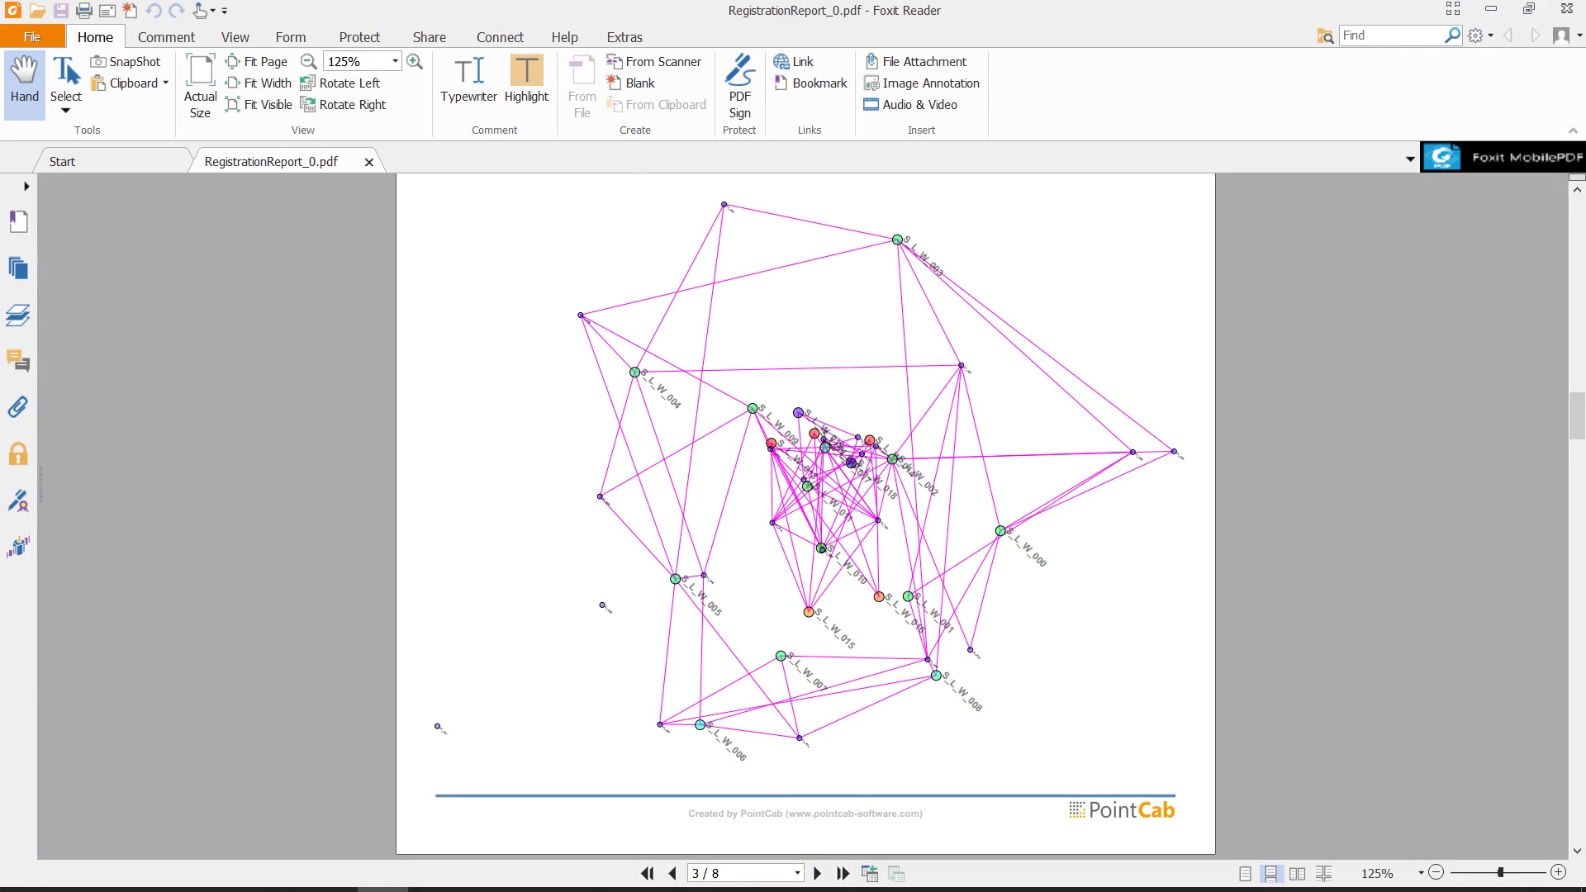
- Examine the report's Final Registration table and the colour-coded quality matrix of scan pairs
scroll(806, 512, down, 6)
scroll(805, 512, down, 2)
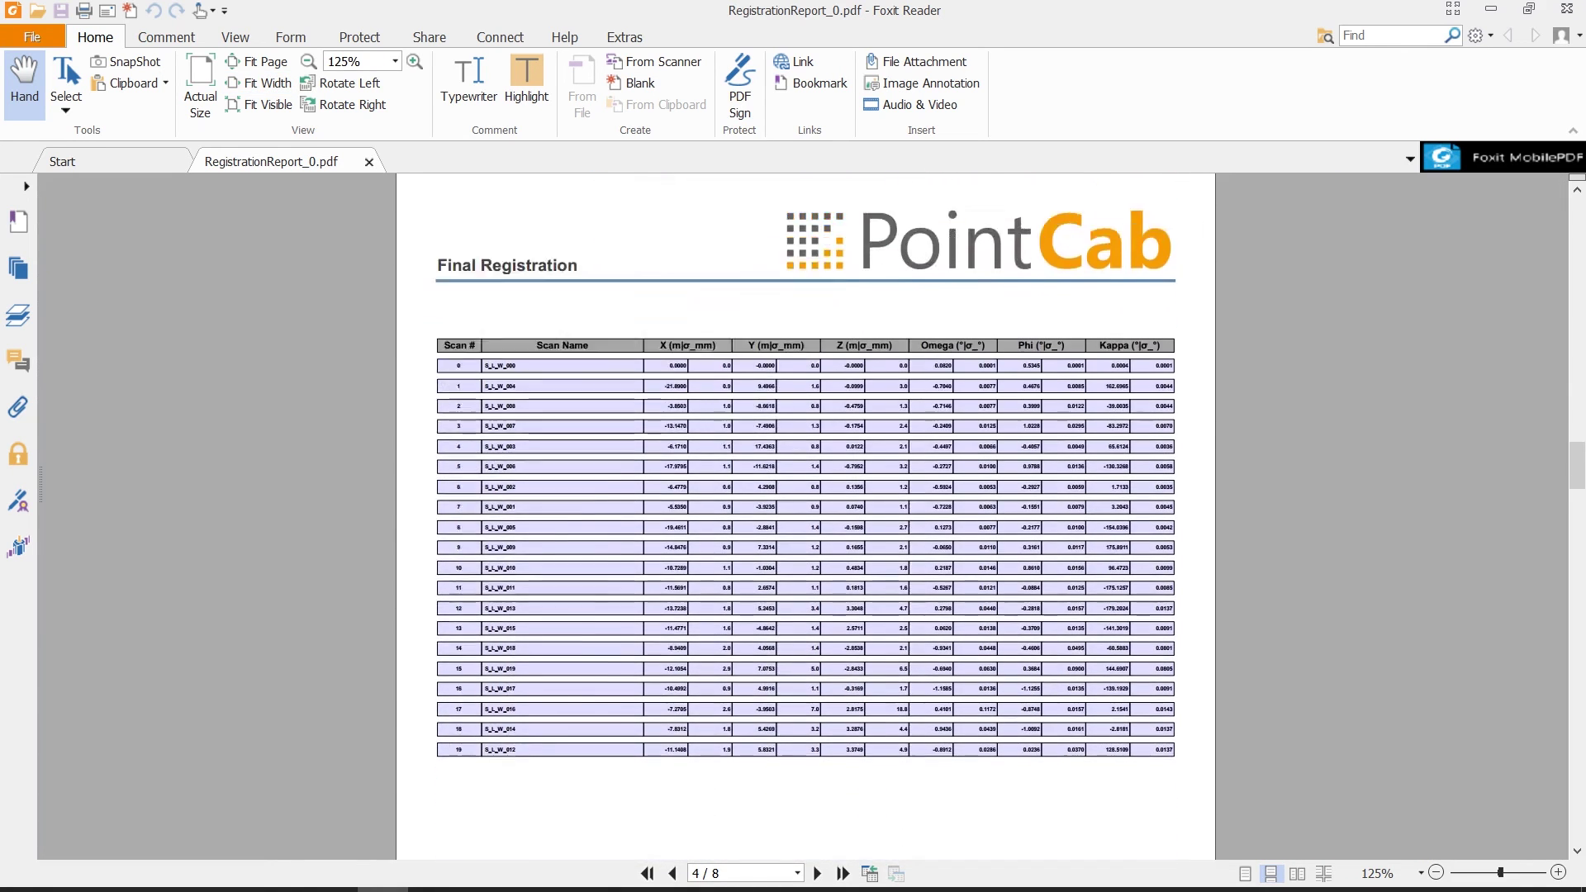
scroll(806, 512, down, 6)
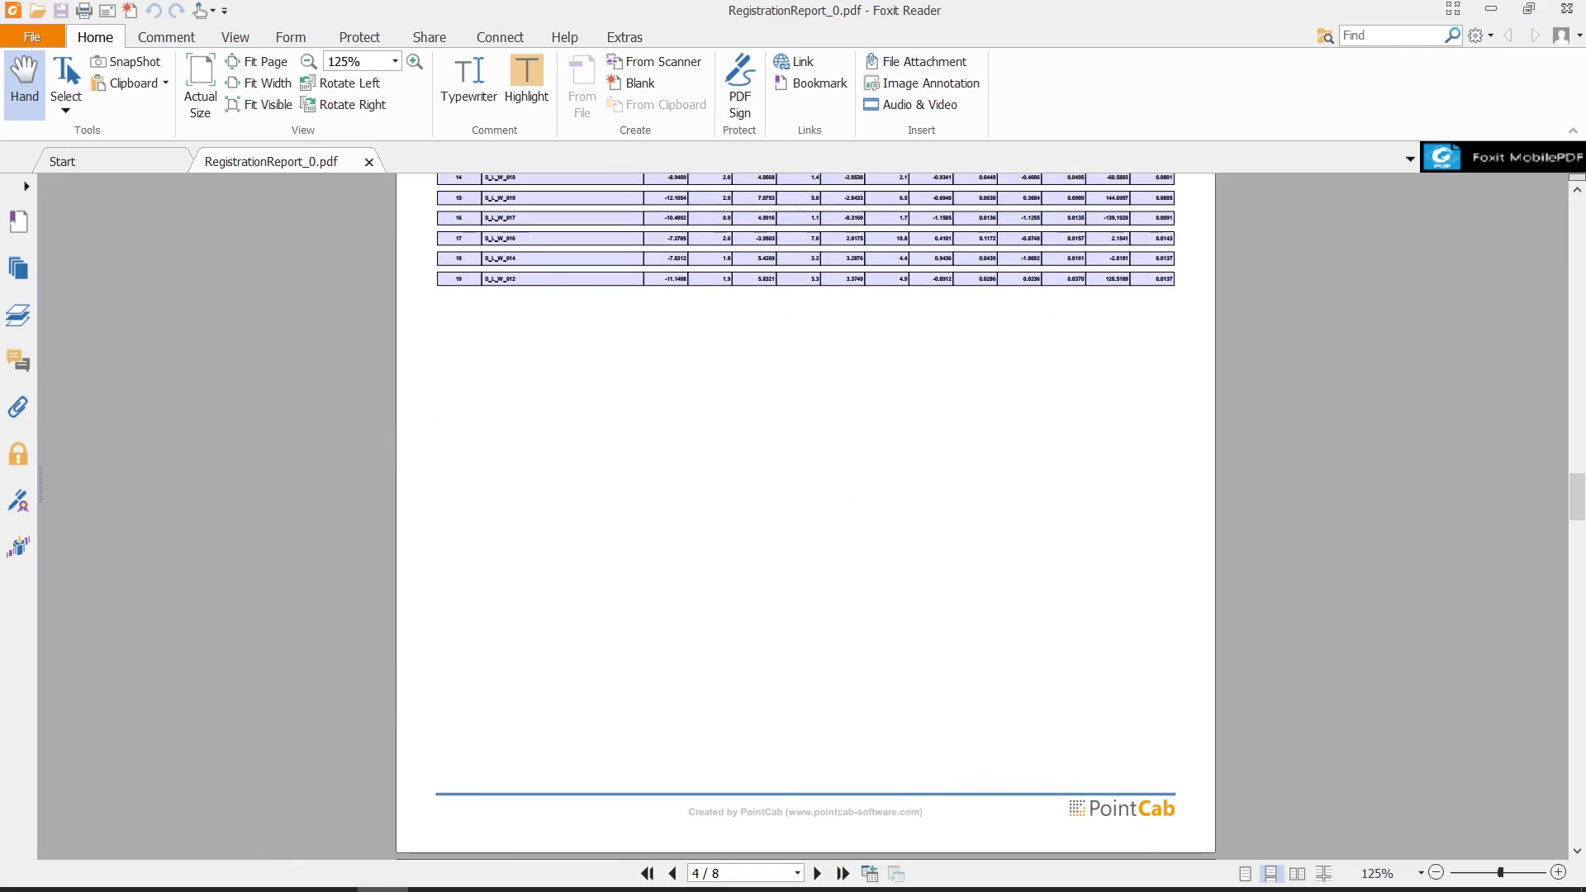
scroll(806, 513, down, 5)
scroll(806, 512, down, 8)
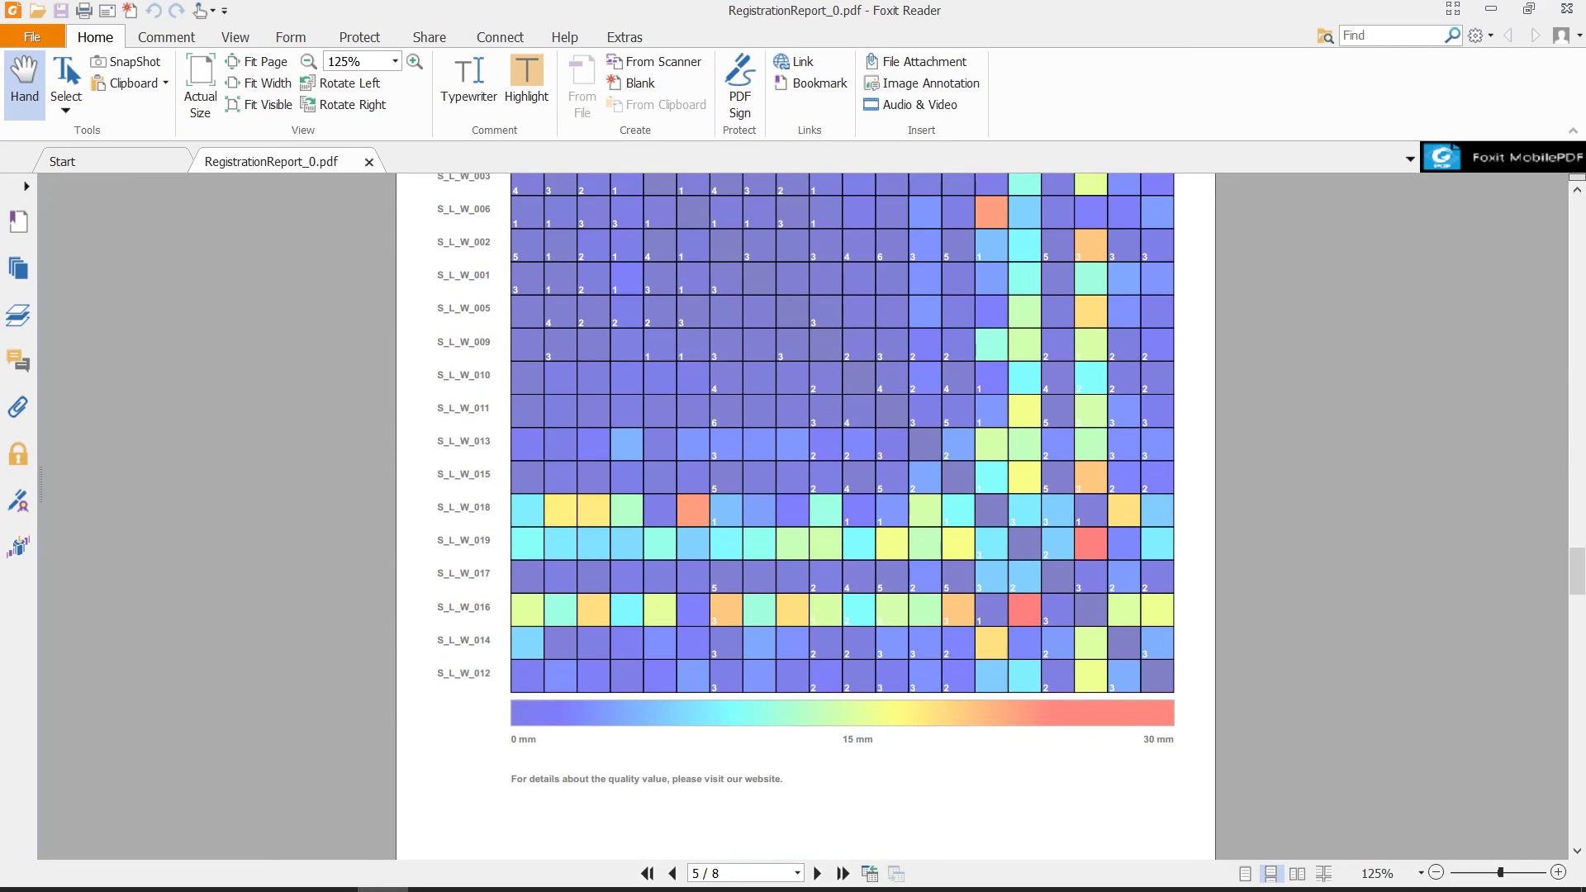
scroll(843, 512, up, 5)
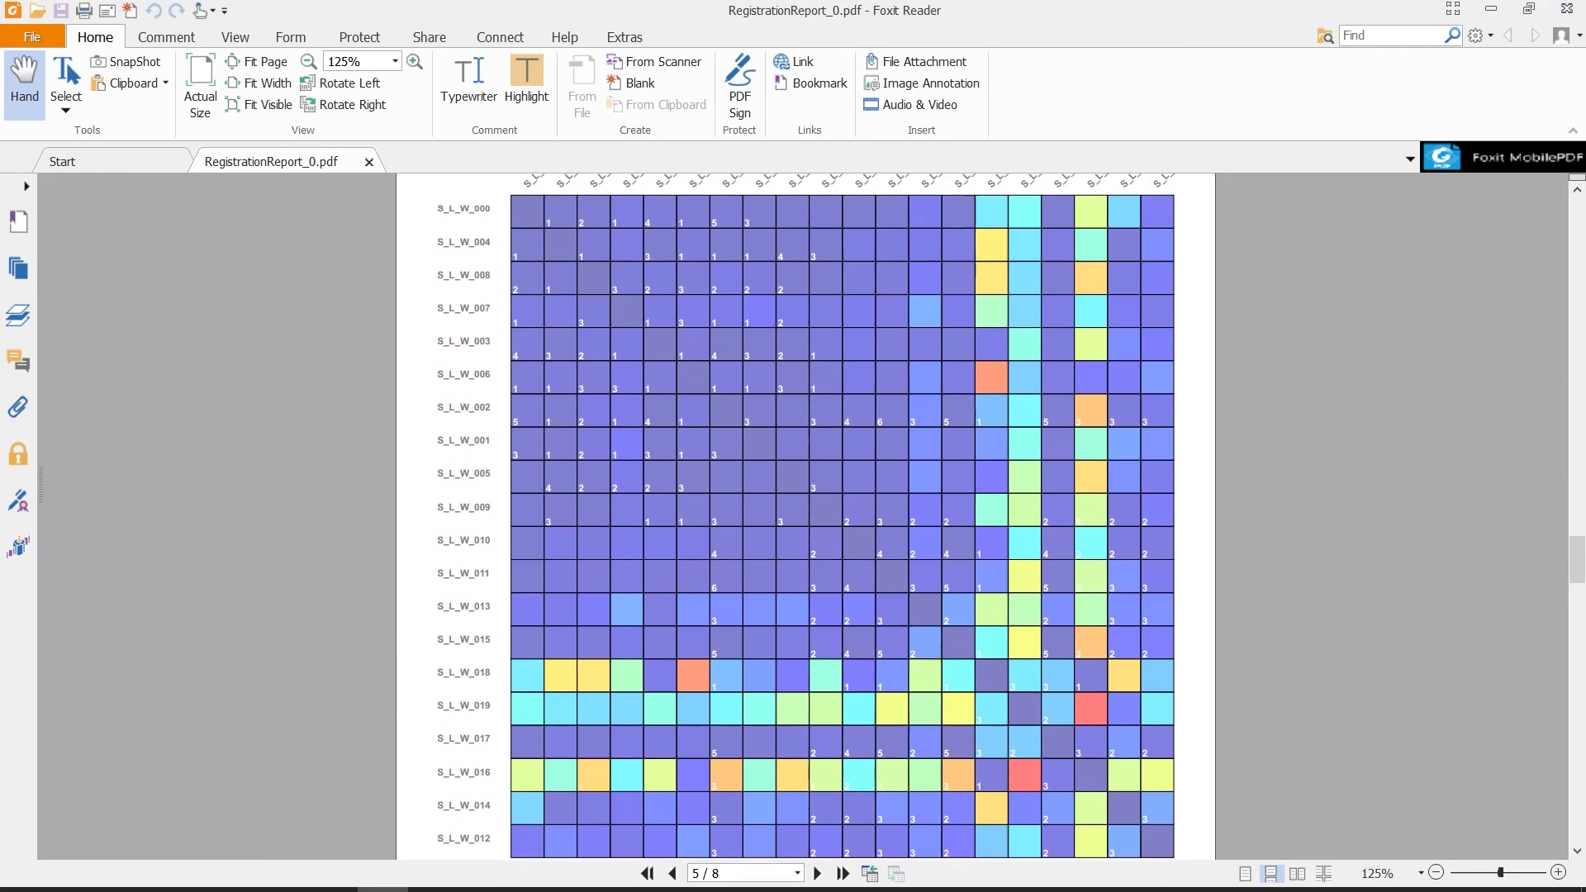